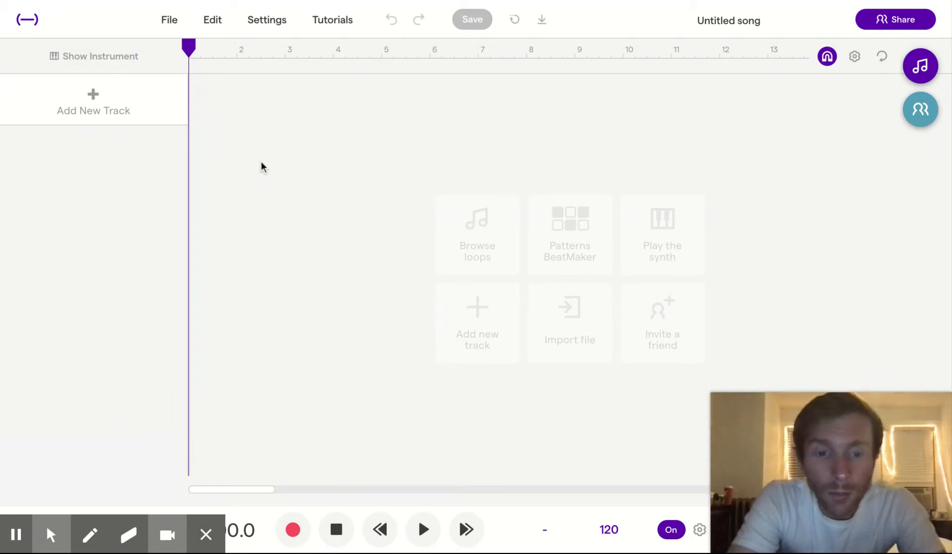
Add a drum machine track with the Vanilla kit and show its playable drum pads
left_click(93, 97)
left_click(691, 179)
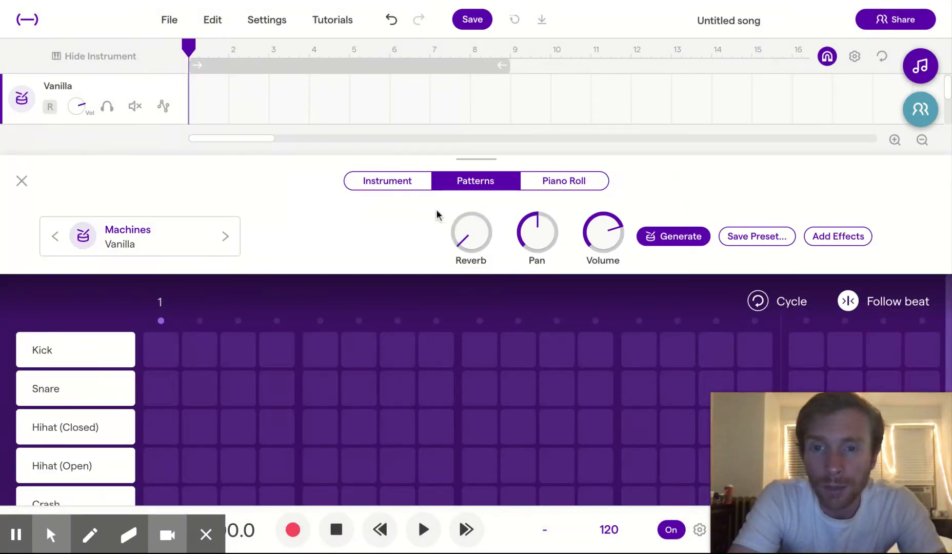
left_click(408, 186)
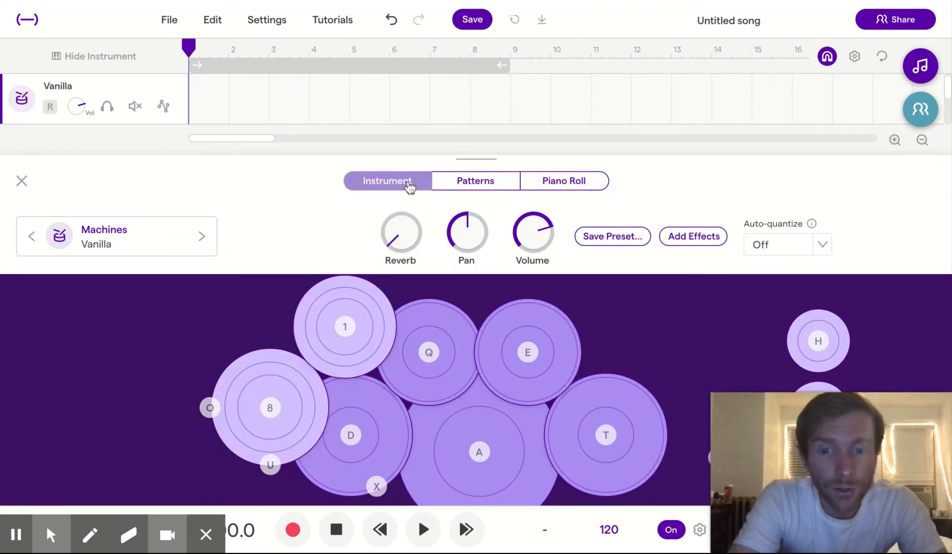
Set the song tempo to 100 BPM
left_click(609, 530)
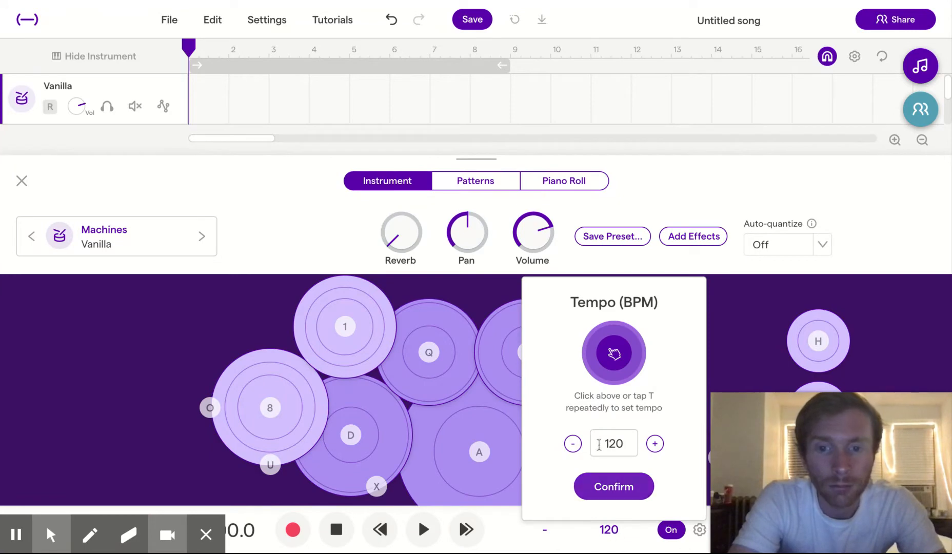
left_click(625, 445)
key("BackSpace")
key("BackSpace")
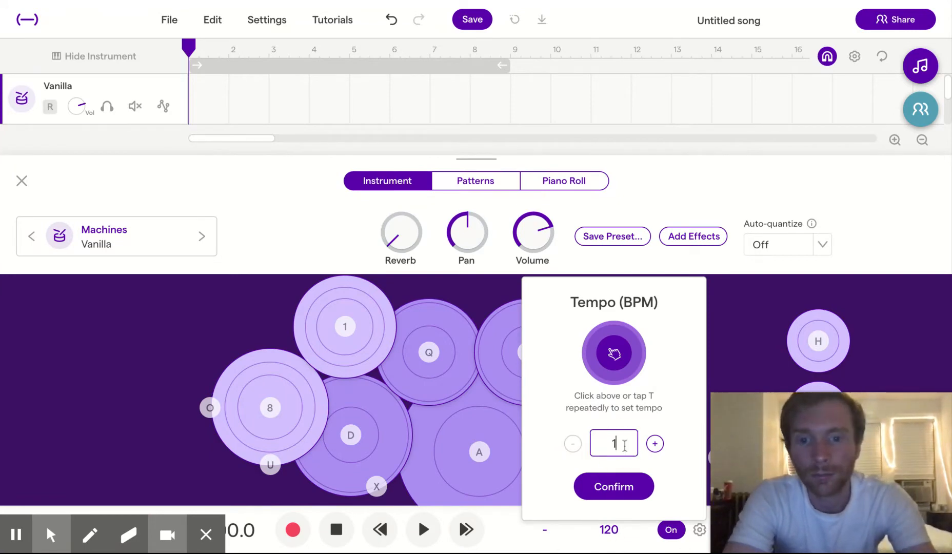
type("00")
left_click(615, 488)
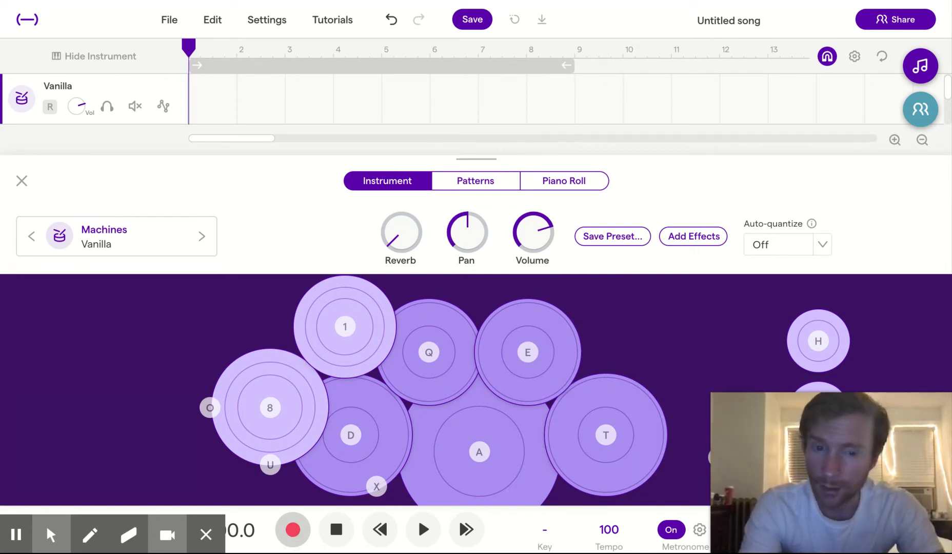
Record a live beat of about five bars on the Vanilla track using drum pads A and D, then stop recording
left_click(292, 529)
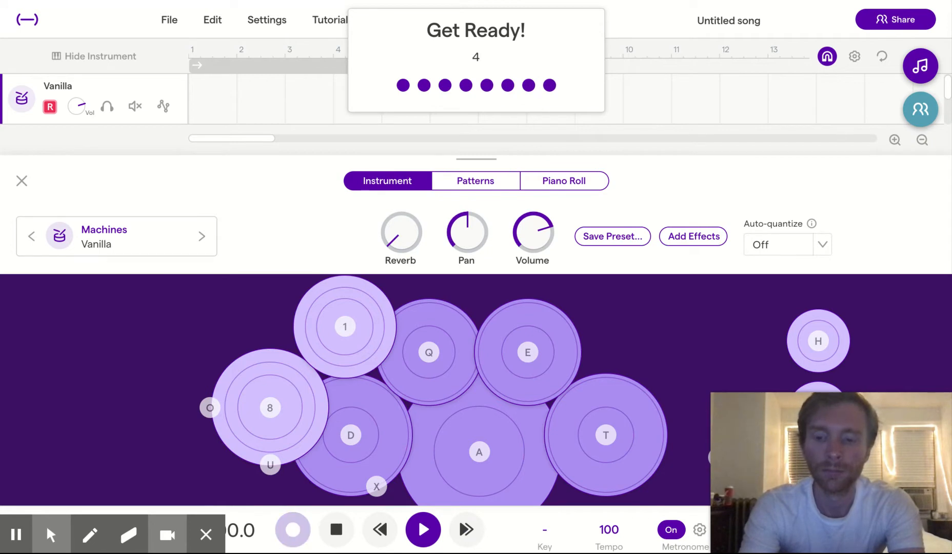
key("a")
key("d")
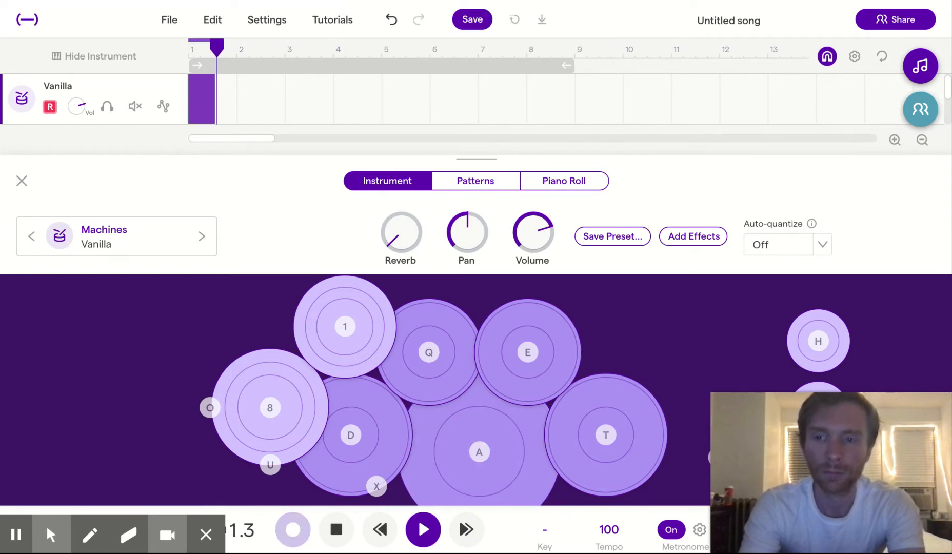
key("a")
key("a")
key("a")
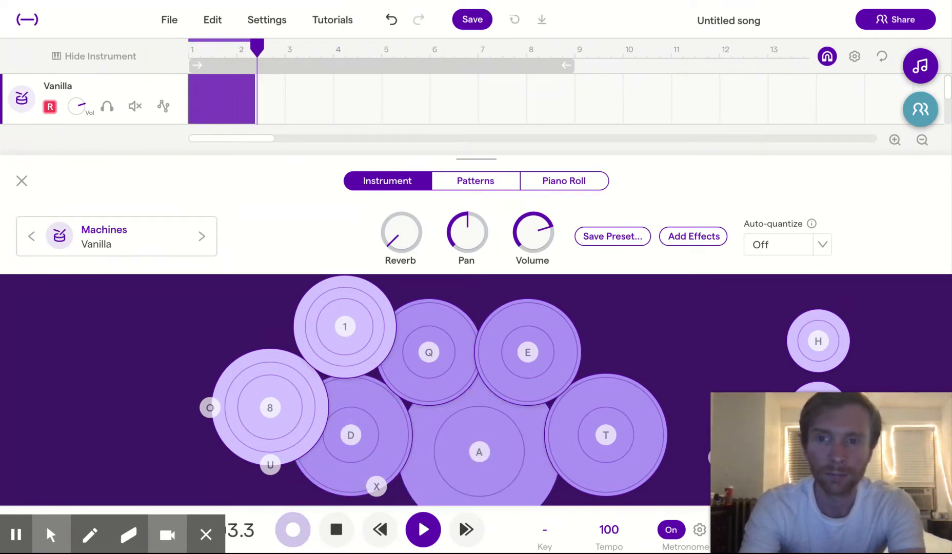
key("a")
key("d")
key("a")
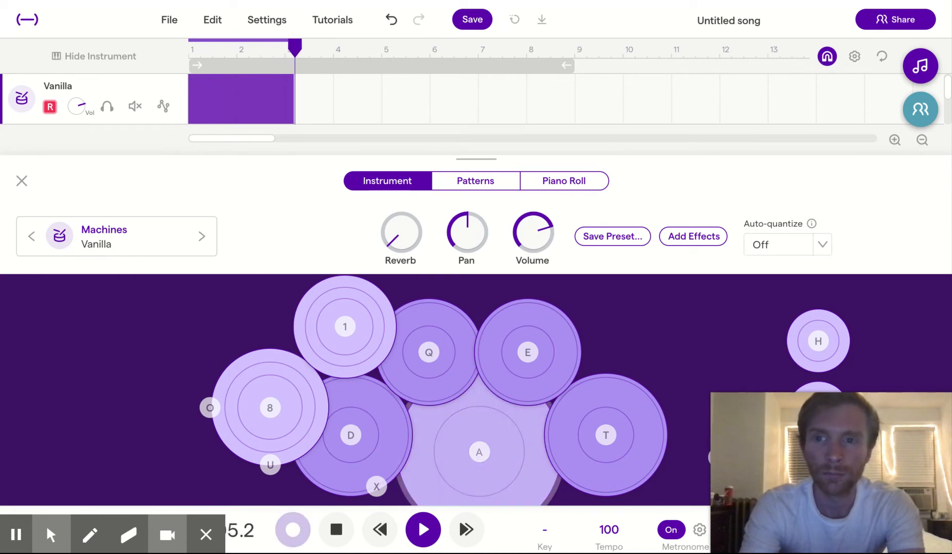
key("a")
key("a")
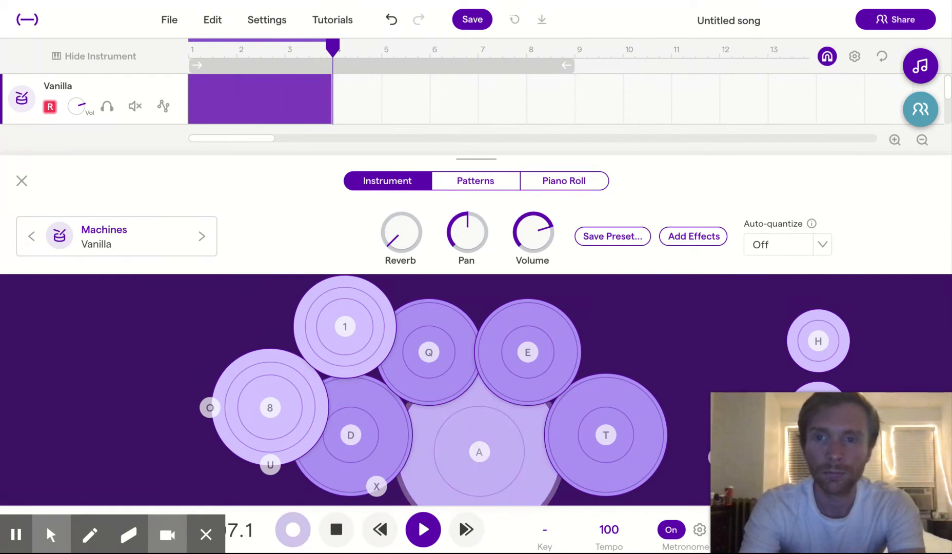
key("d")
key("a")
key("d")
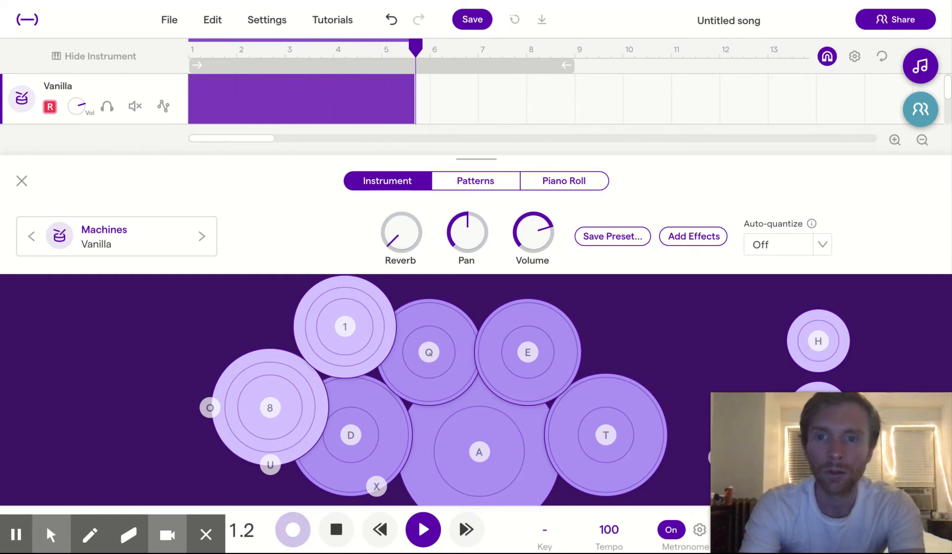
key("space")
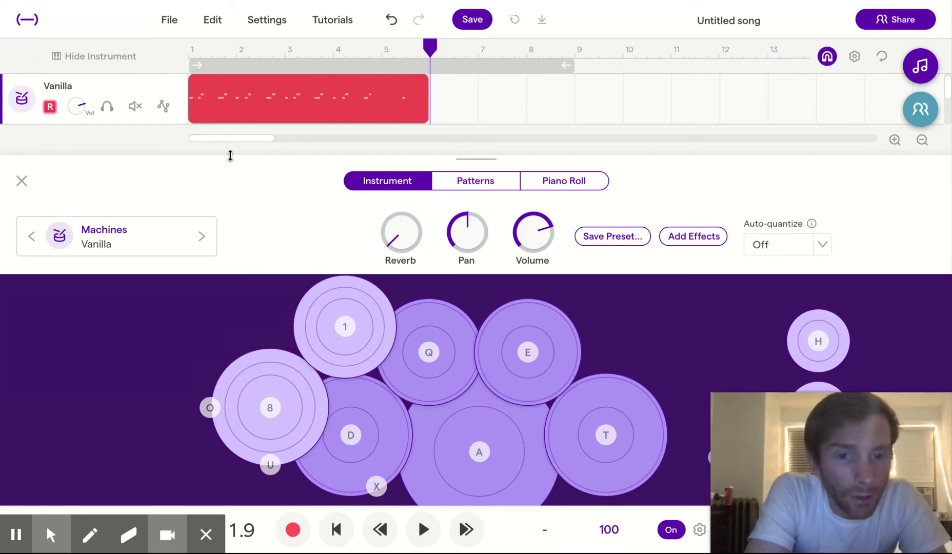
Open the recorded drum region's notes for editing in the Piano Roll
mouse_move(363, 107)
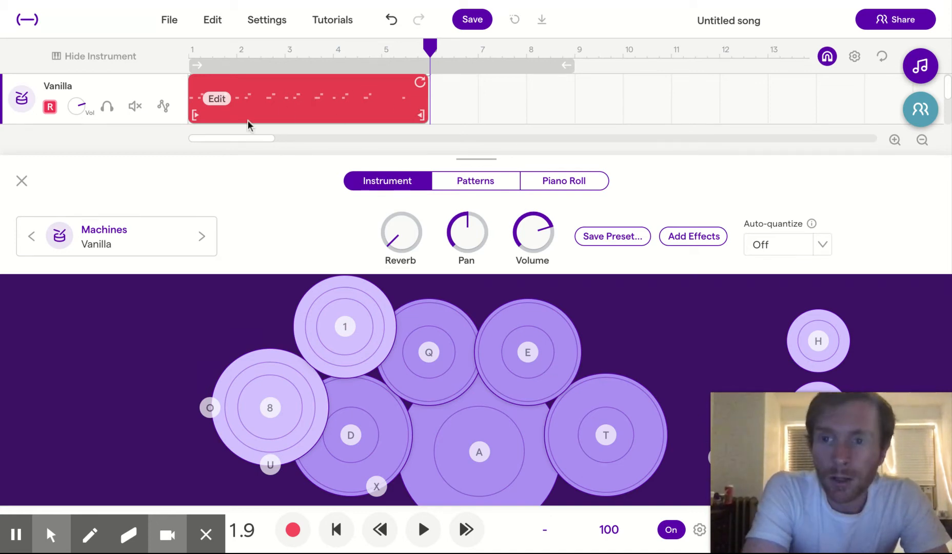
left_click(217, 99)
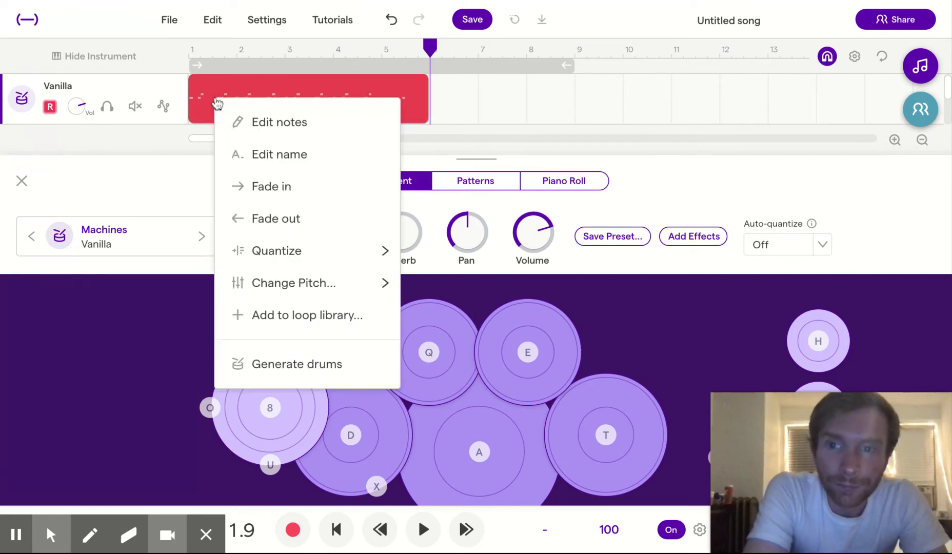
left_click(293, 124)
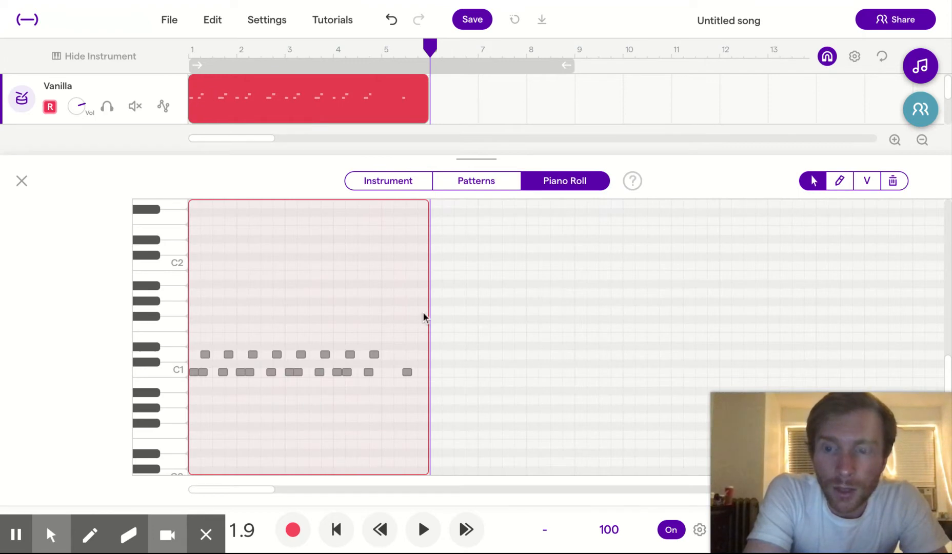
left_click(487, 186)
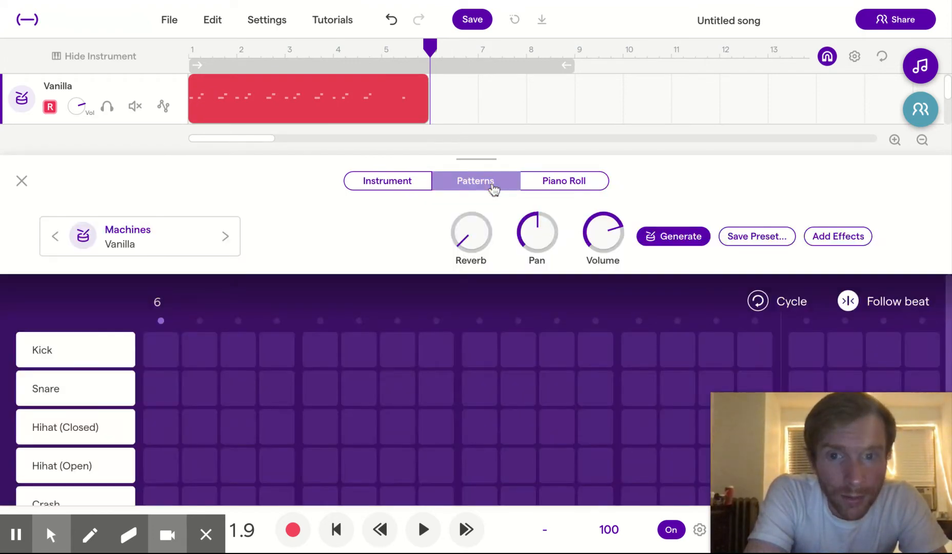
left_click(393, 186)
left_click(575, 186)
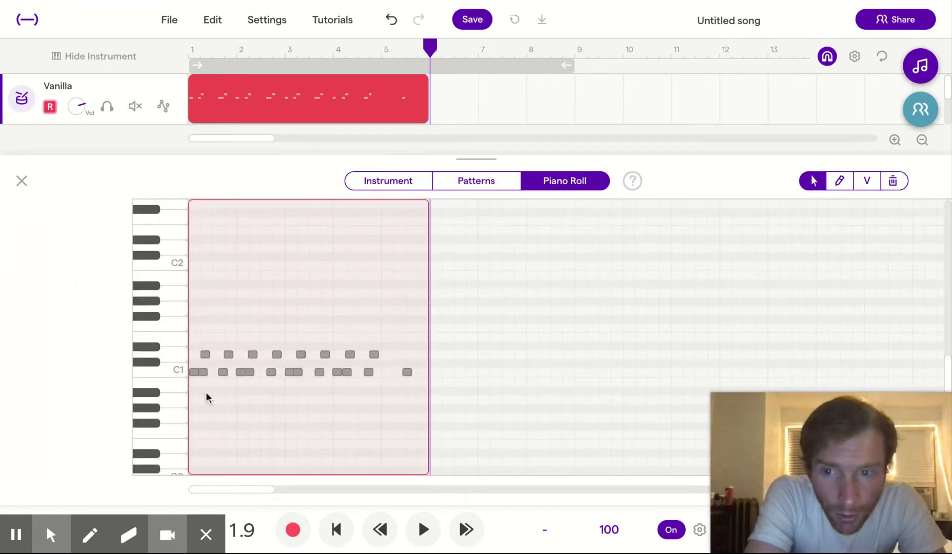
Select all notes in the recorded drum region and quantize them to 1/16
left_click(194, 372)
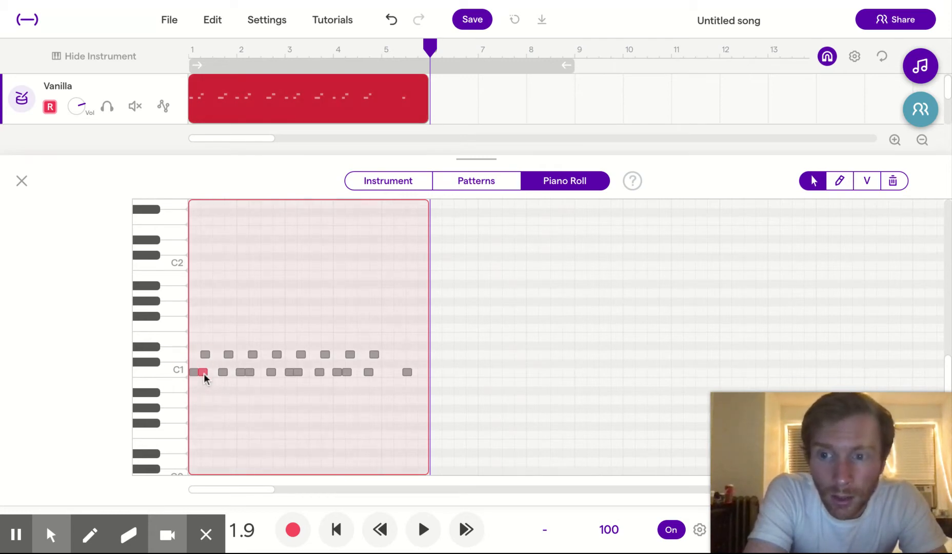
left_click(224, 373)
left_click(214, 423)
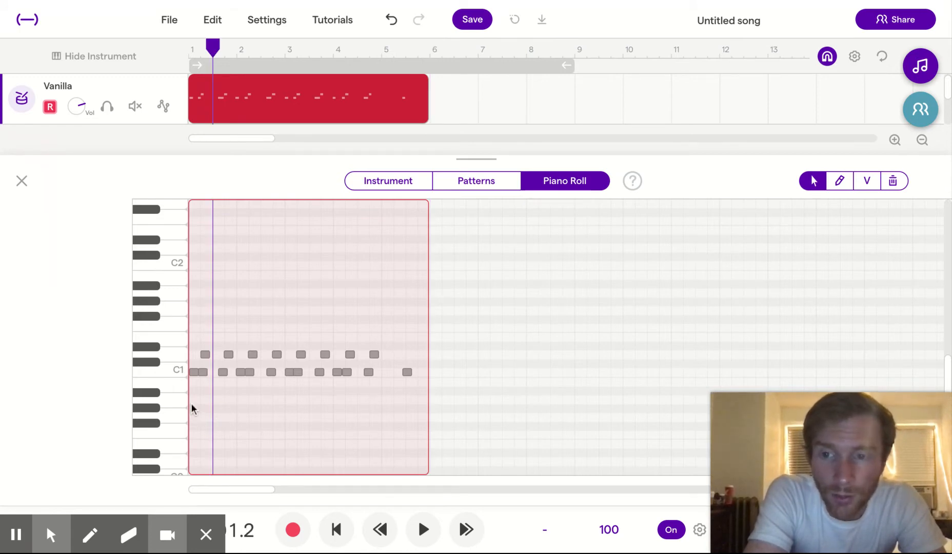
left_click_drag(191, 403, 441, 291)
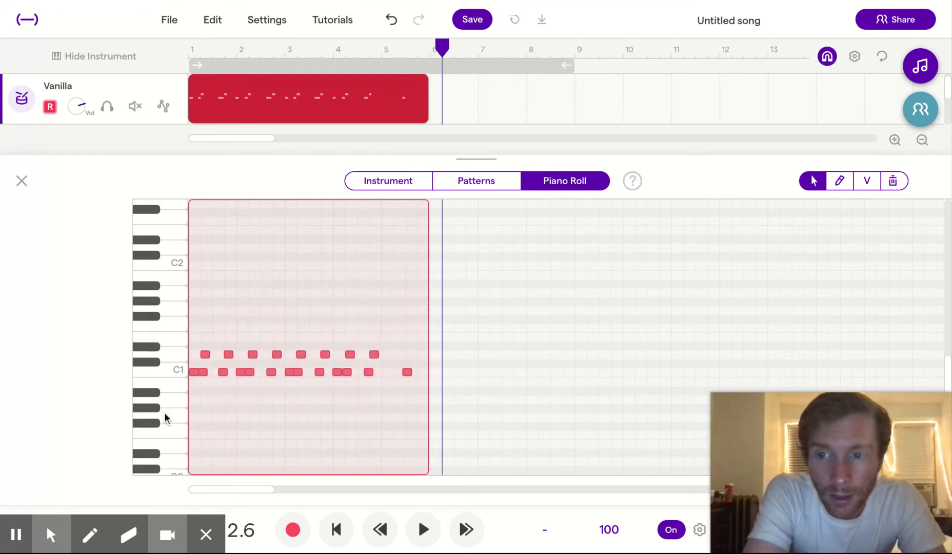
left_click_drag(163, 416, 156, 228)
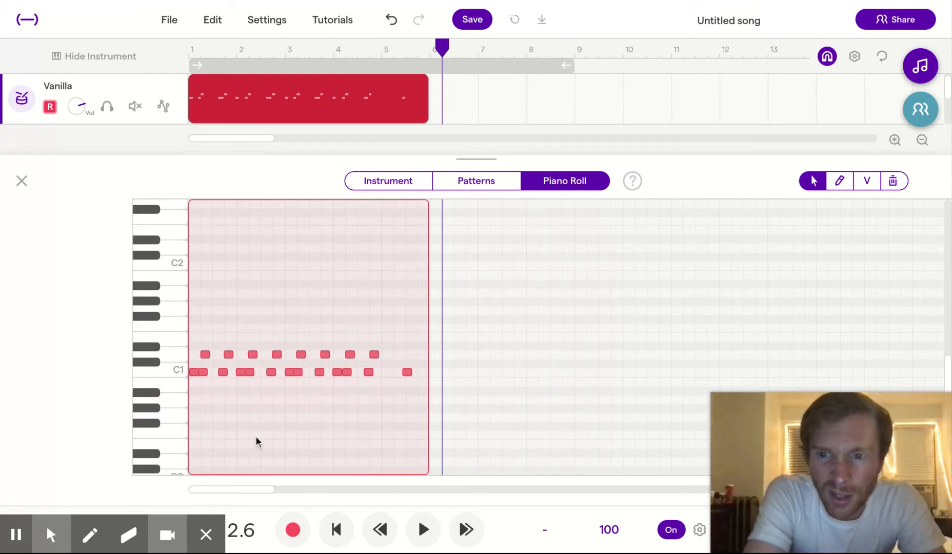
left_click_drag(193, 403, 423, 297)
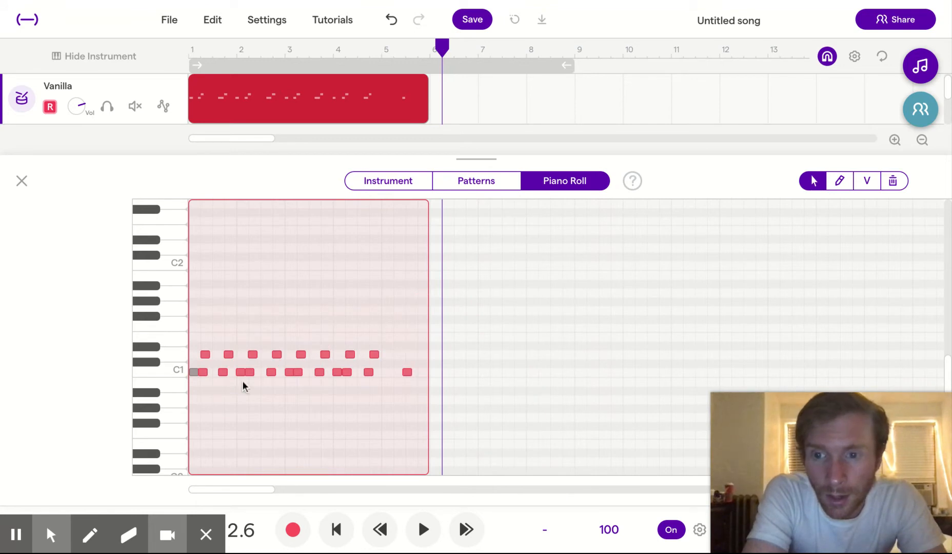
left_click_drag(189, 417, 476, 276)
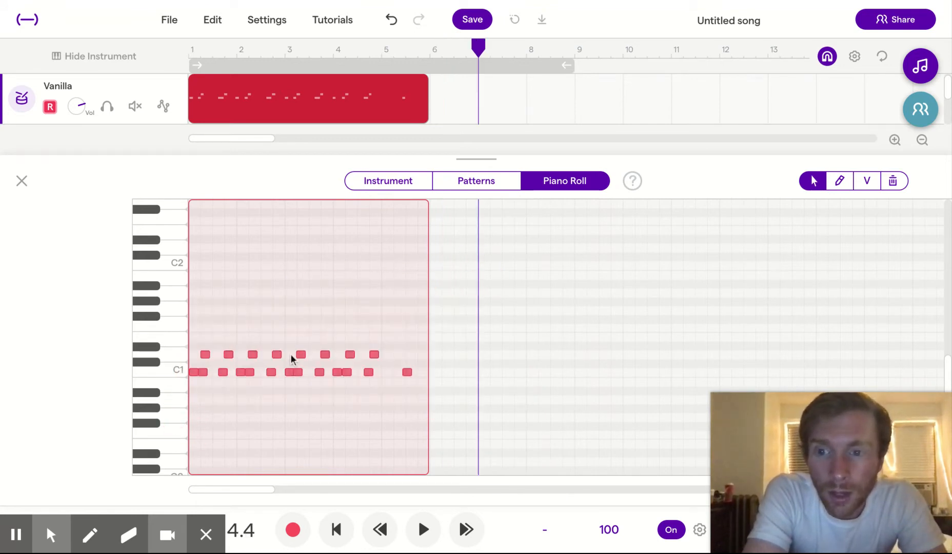
right_click(291, 365)
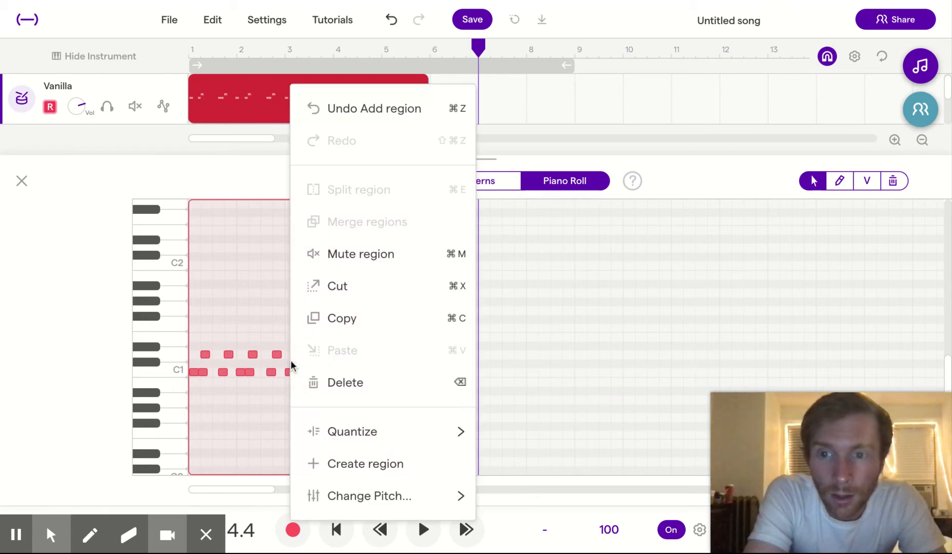
mouse_move(378, 435)
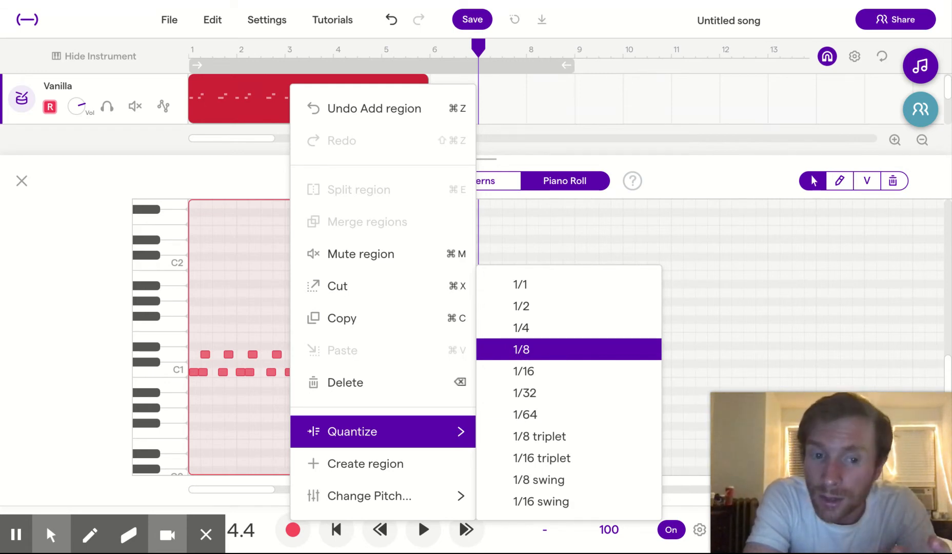
left_click(557, 376)
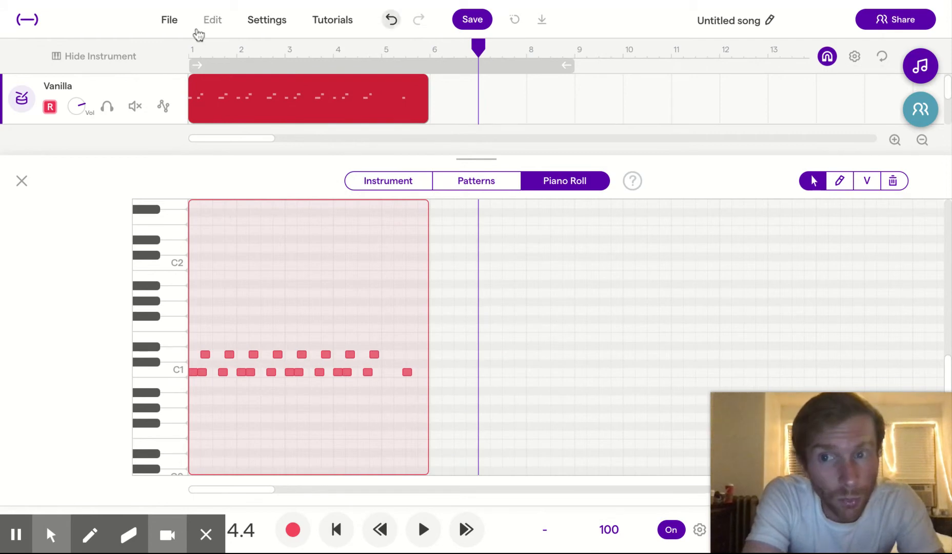
Play the quantized drum region from the start of the song, stopping after its last note
left_click(189, 56)
key("space")
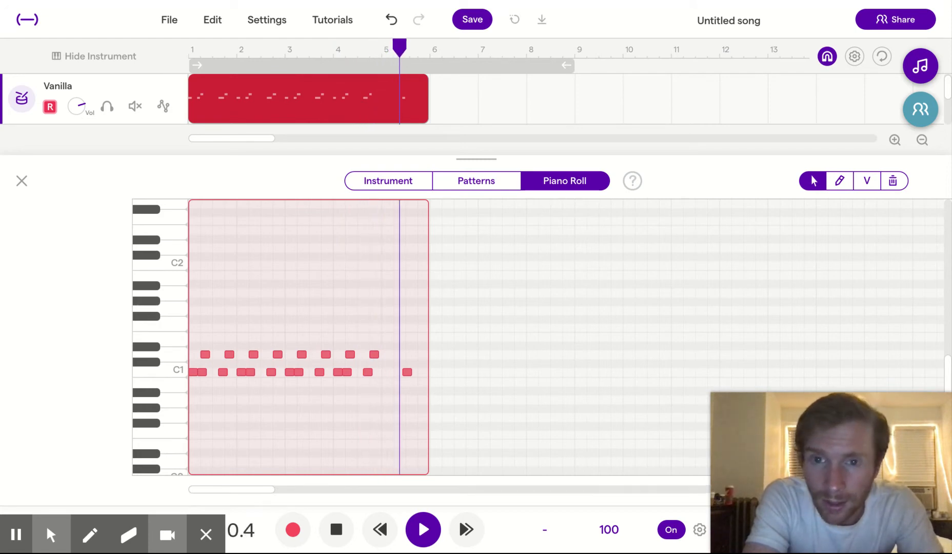
key("space")
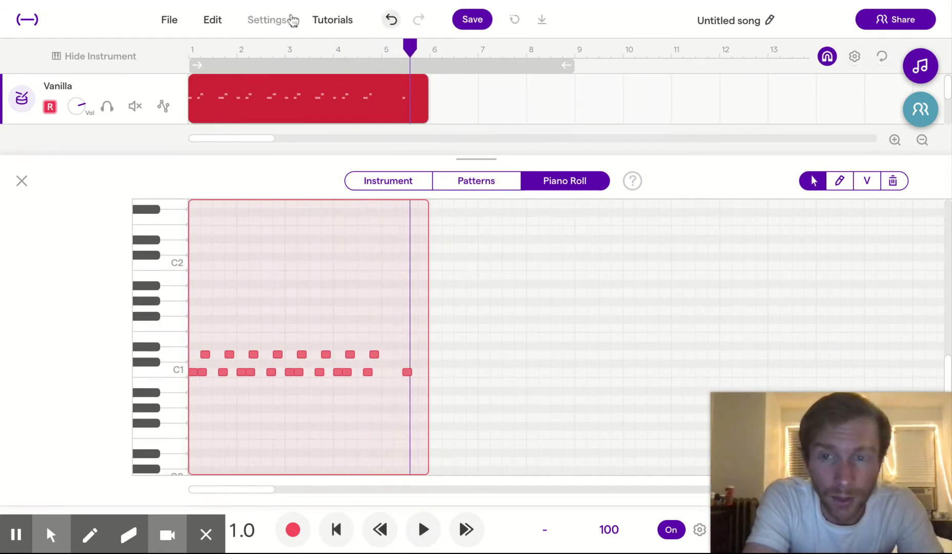
Trim the end of the drum region back to the start of bar 5, cutting off the stray last note
mouse_move(405, 102)
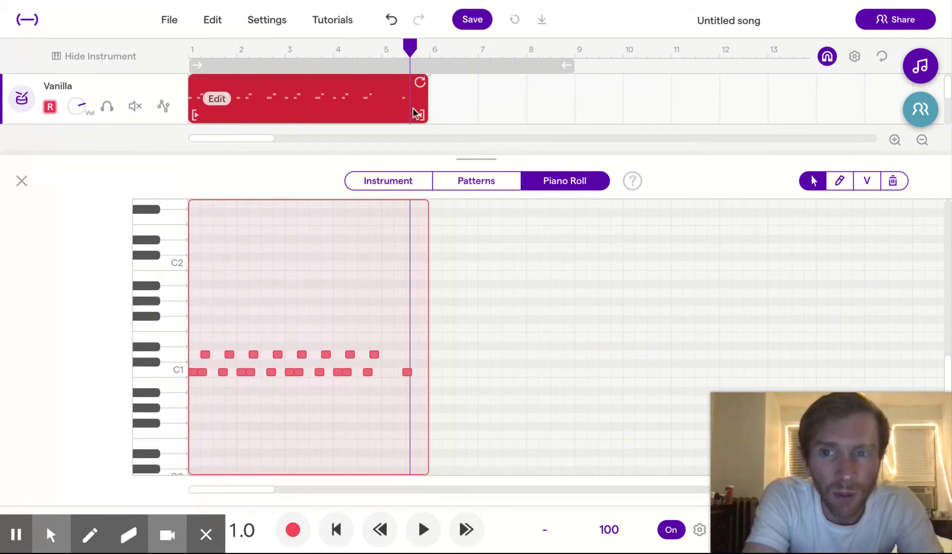
left_click_drag(420, 82, 380, 90)
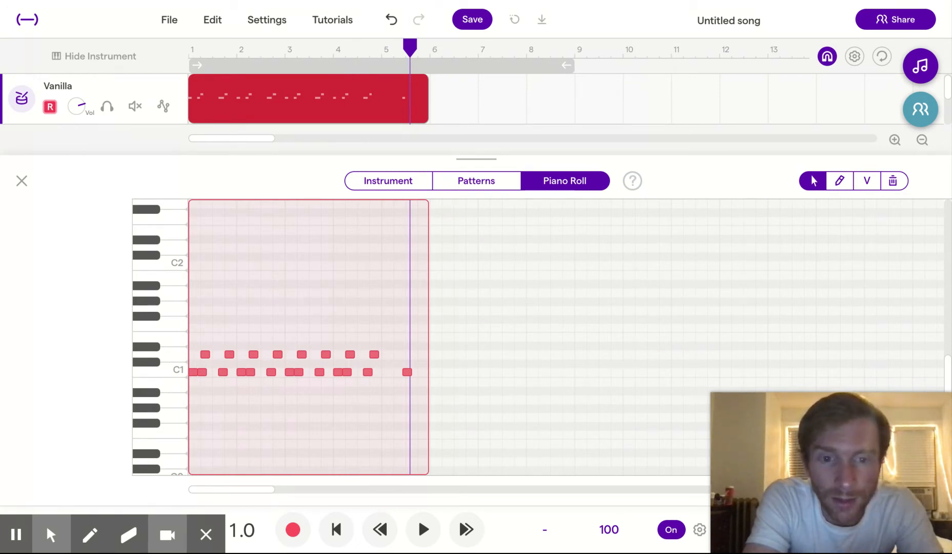
mouse_move(428, 101)
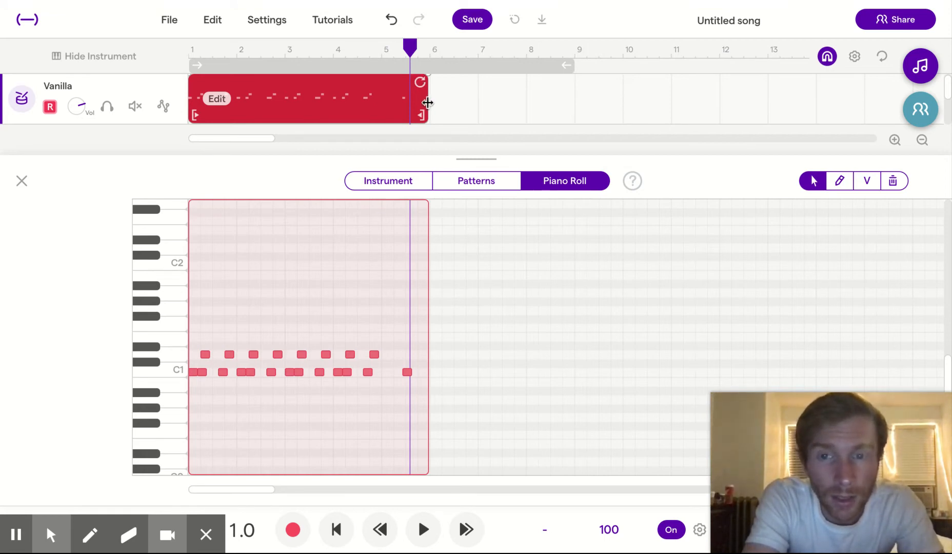
left_click_drag(427, 103, 404, 85)
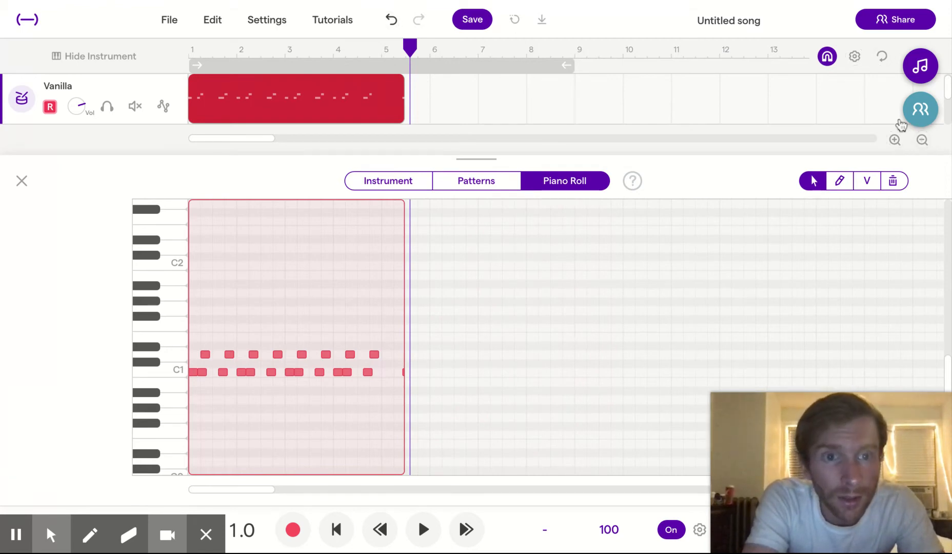
mouse_move(400, 99)
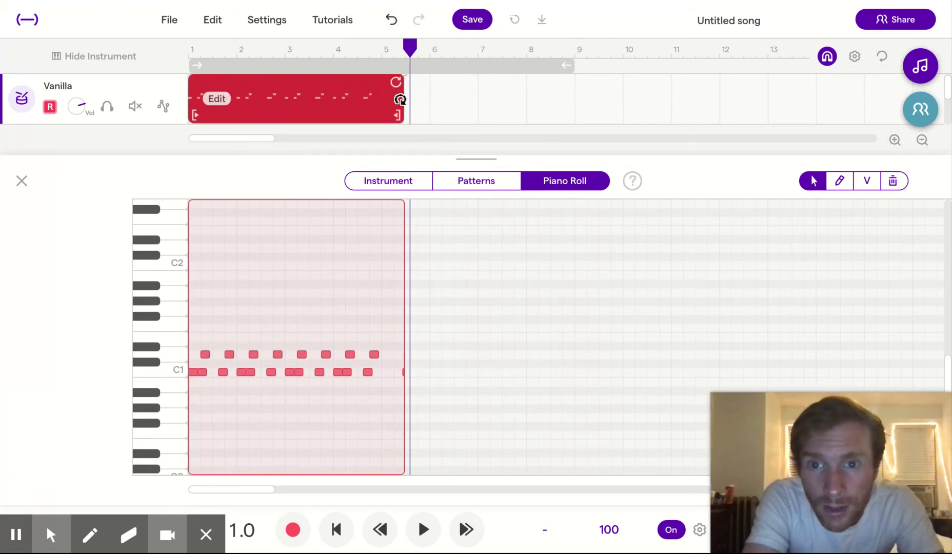
left_click_drag(400, 99, 374, 97)
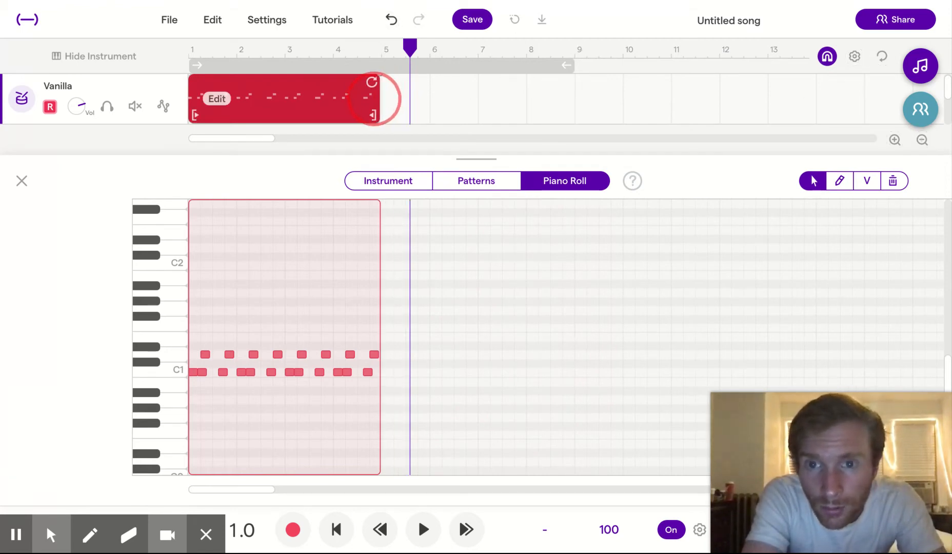
mouse_move(375, 75)
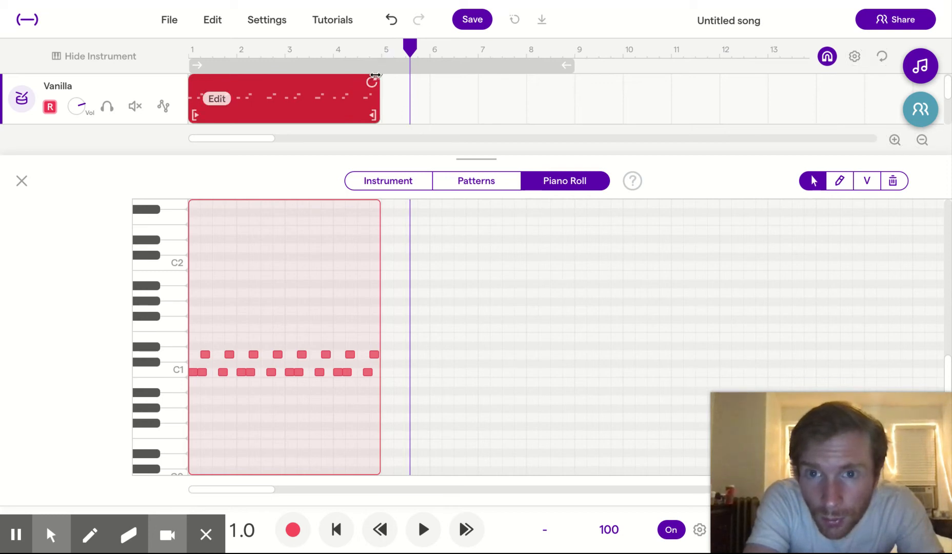
Examine the end of the drum region against the bar 5 line at different zoom levels
left_click(895, 140)
left_click(894, 140)
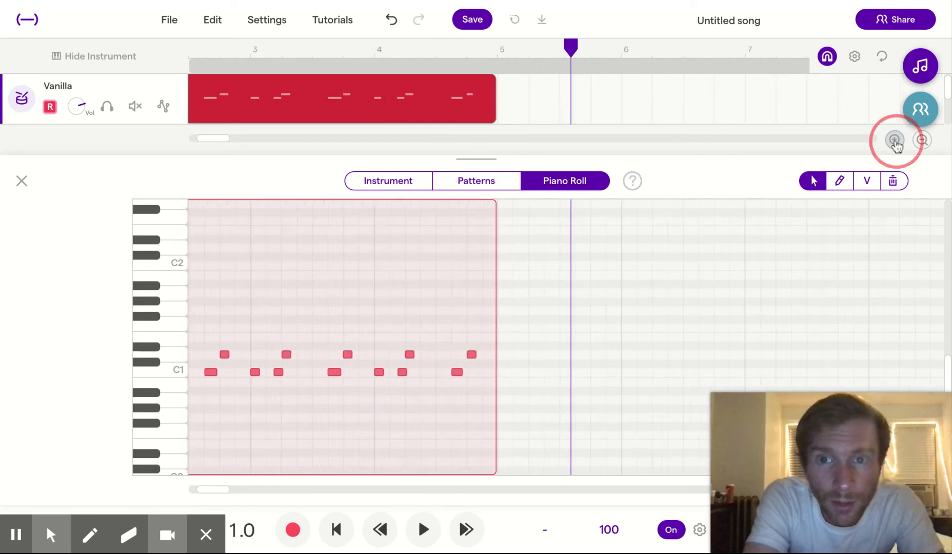
left_click(894, 140)
mouse_move(431, 95)
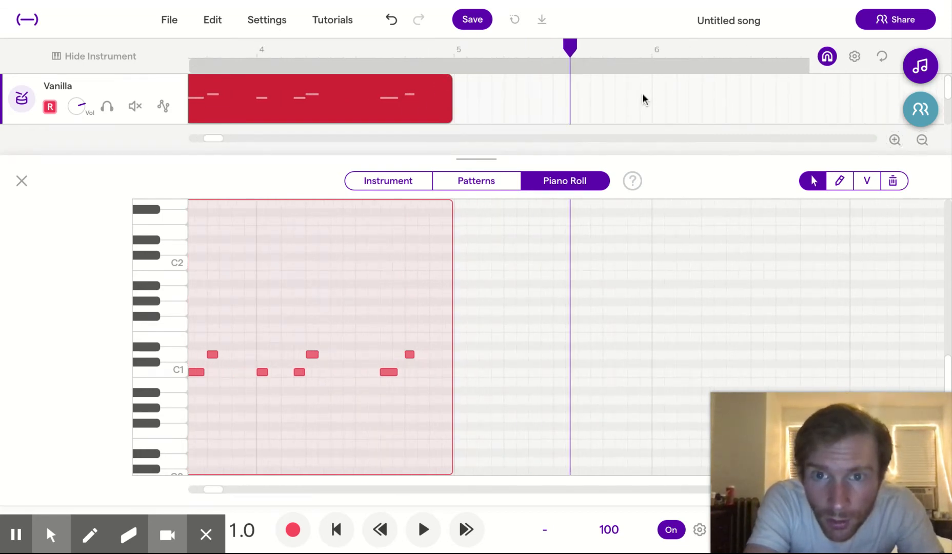
left_click(894, 140)
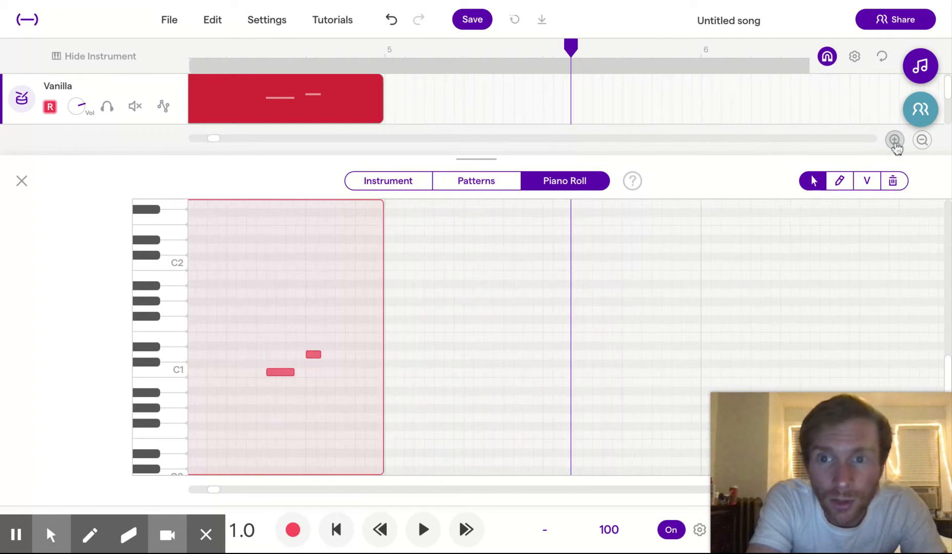
left_click(922, 143)
left_click(922, 146)
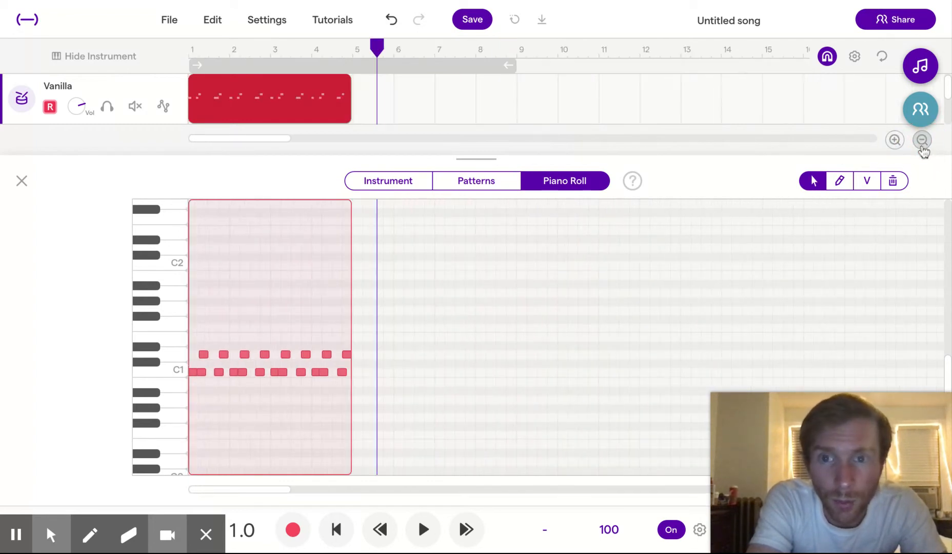
left_click(922, 145)
left_click(895, 139)
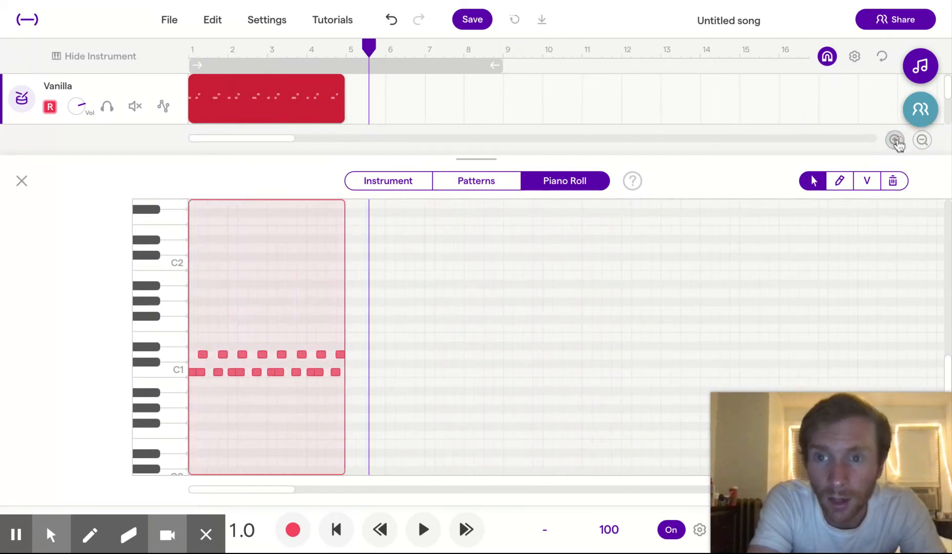
Try looping the four-bar drum region out to about bar 17 and play the repeats from the start of the song
left_click(338, 81)
left_click_drag(338, 81, 818, 81)
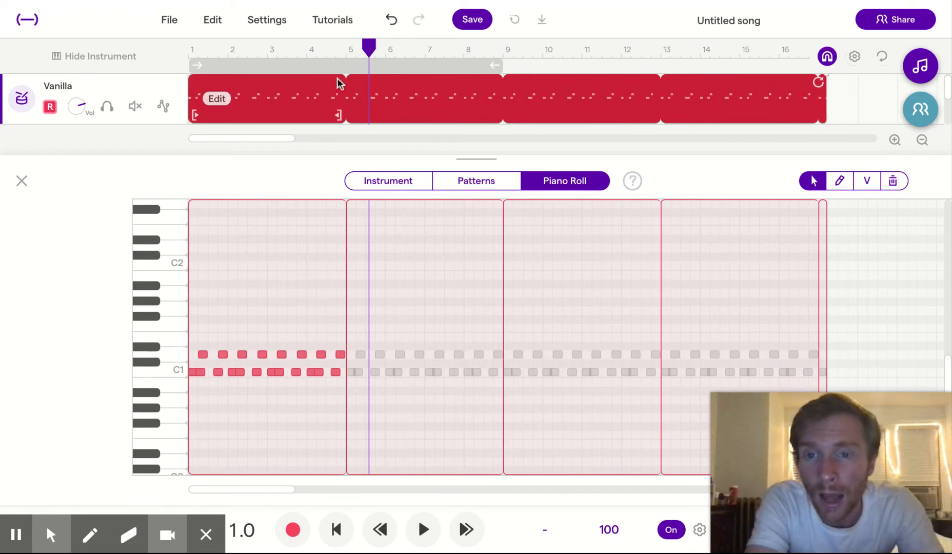
left_click(189, 51)
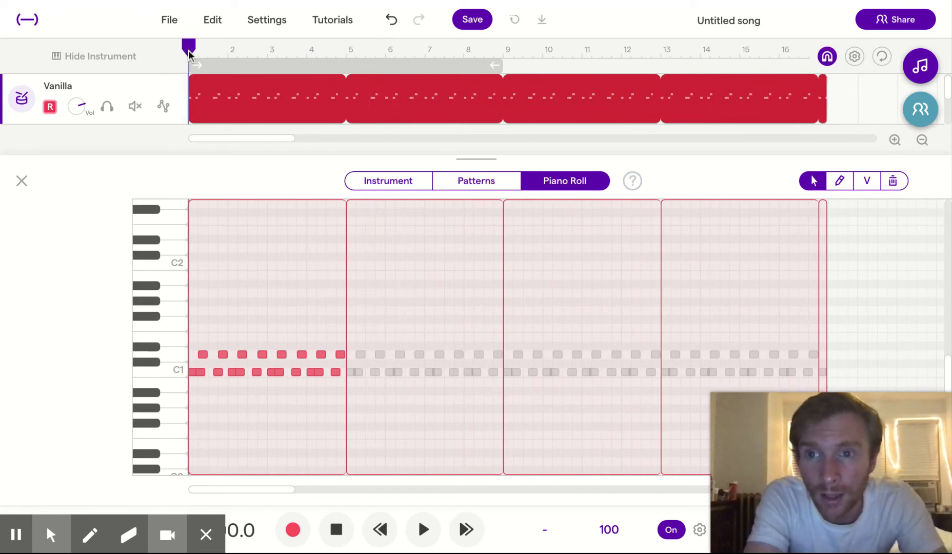
key("space")
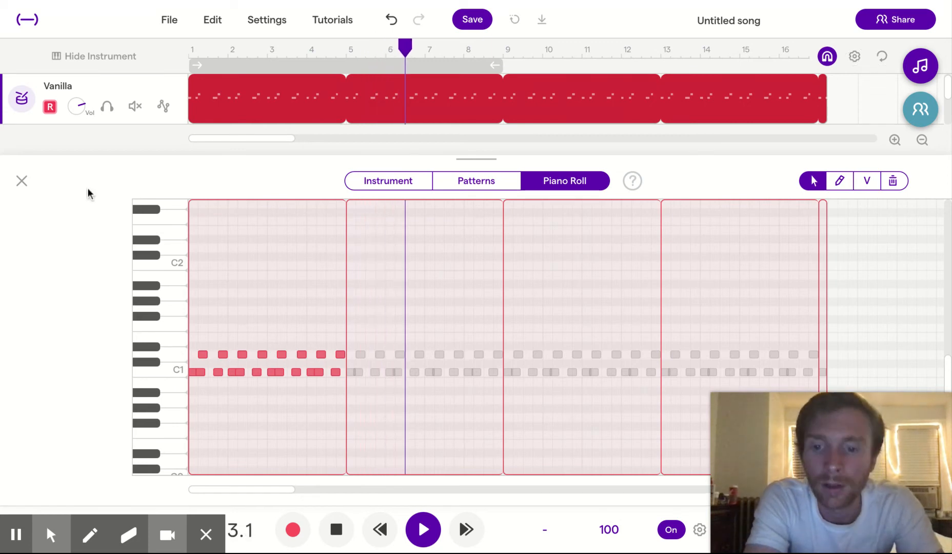
left_click(336, 531)
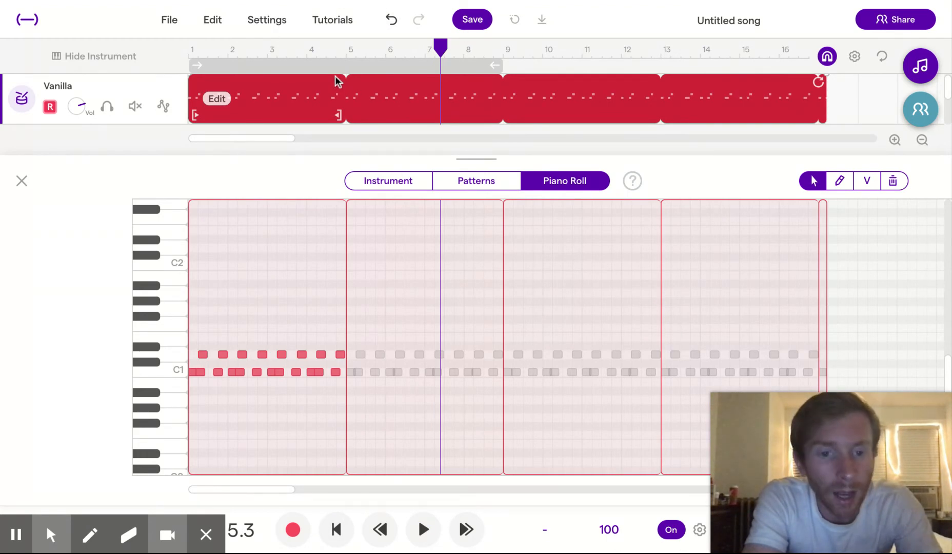
left_click(819, 81)
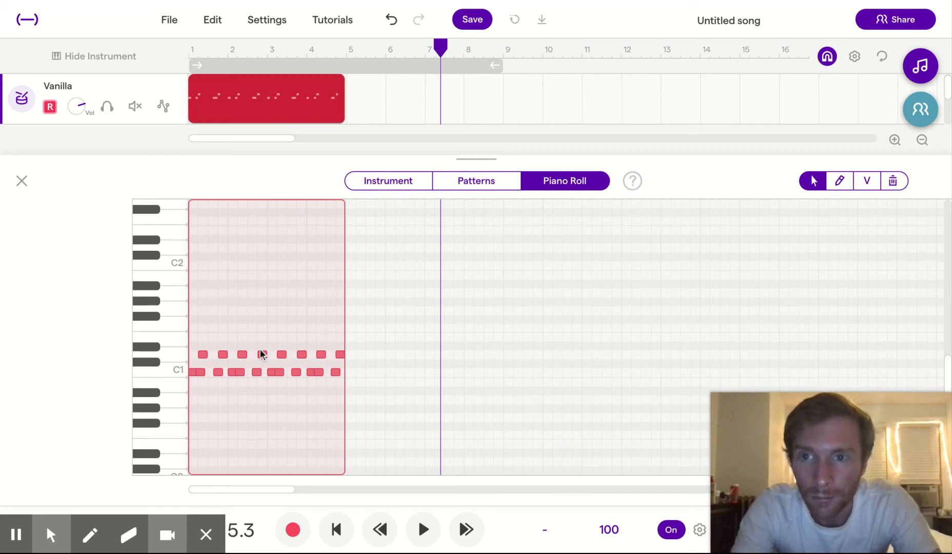
Play the unlooped four-bar drum region from the start of the song and stop it before bar 2
left_click(189, 51)
key("space")
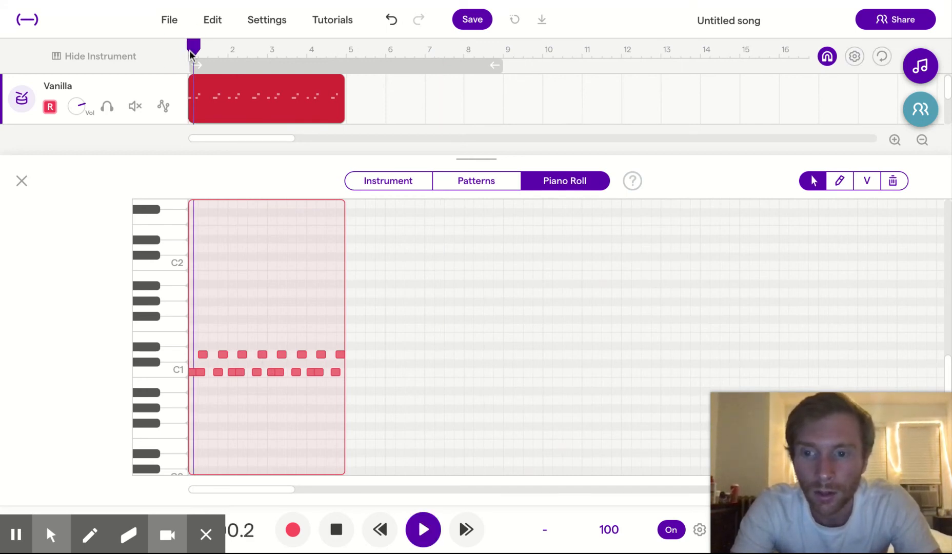
key("space")
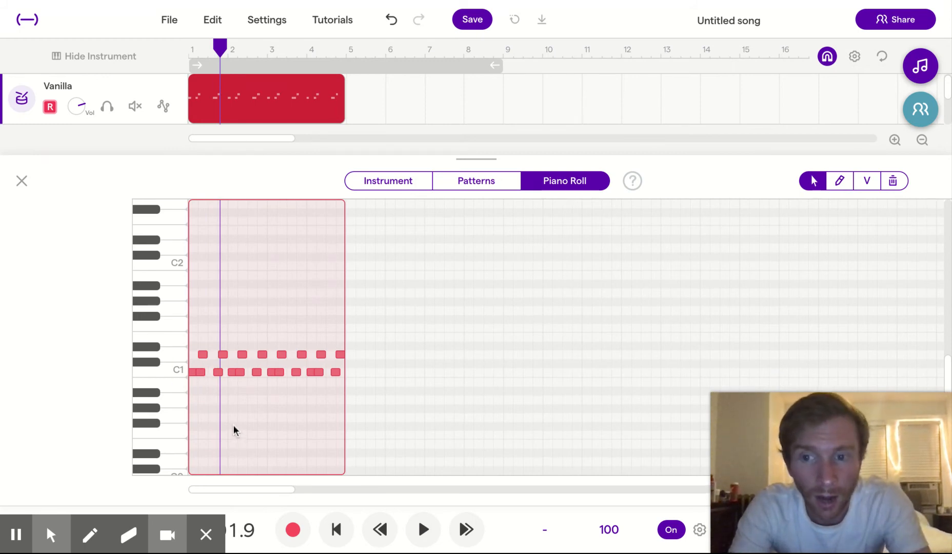
key("BackSpace")
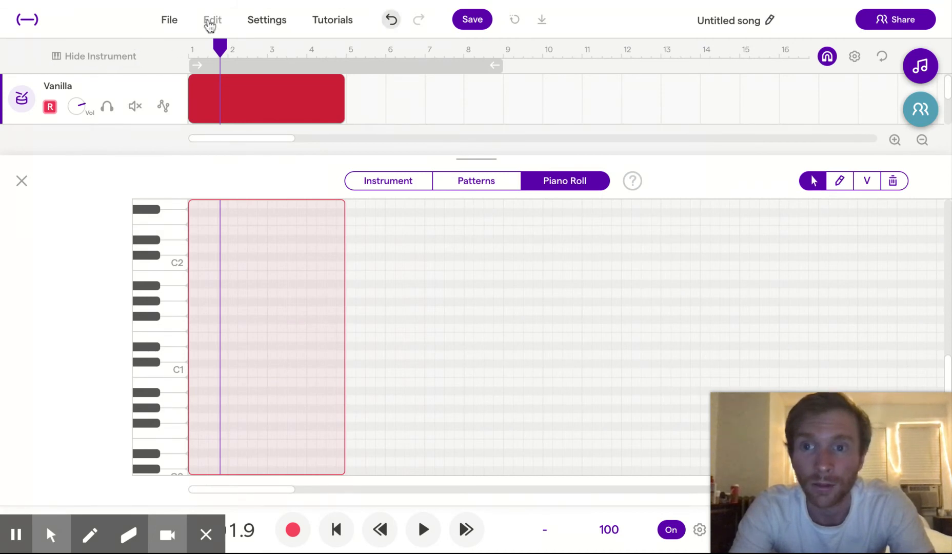
left_click(211, 21)
left_click(241, 47)
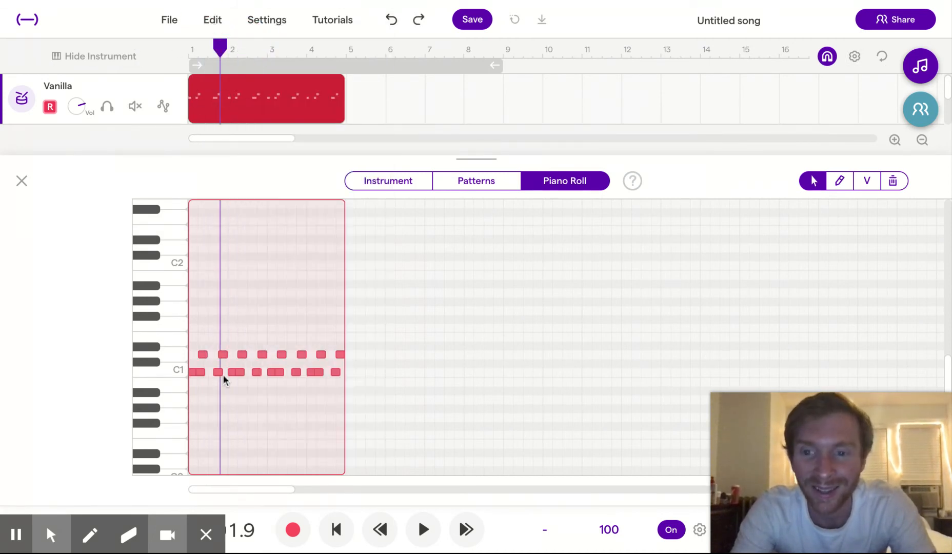
Deselect all notes and delete only the second C1 note in bar 1 of the drum region
left_click(250, 416)
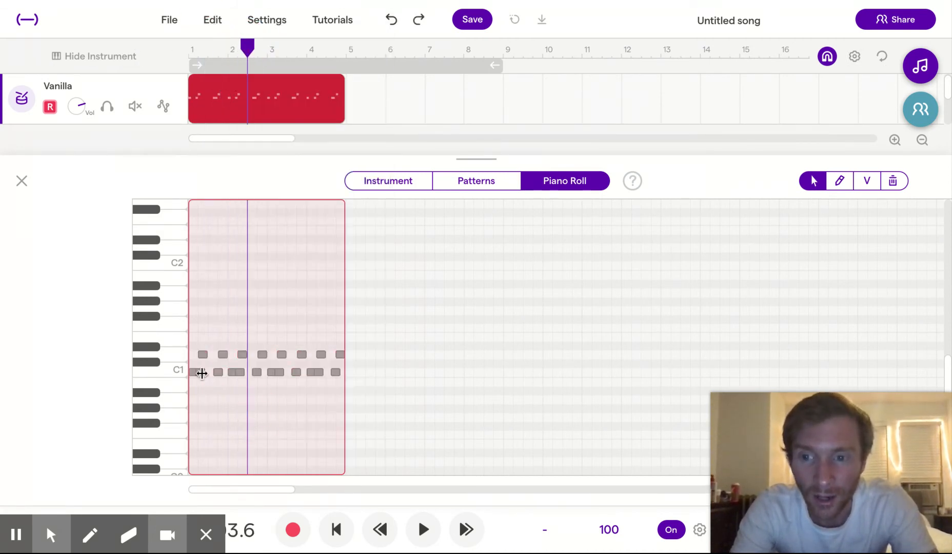
left_click(201, 373)
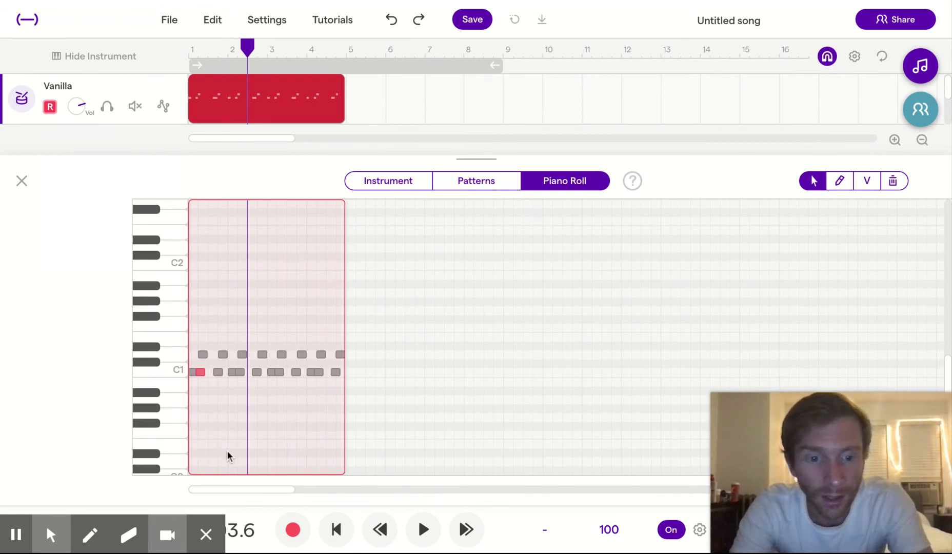
key("Delete")
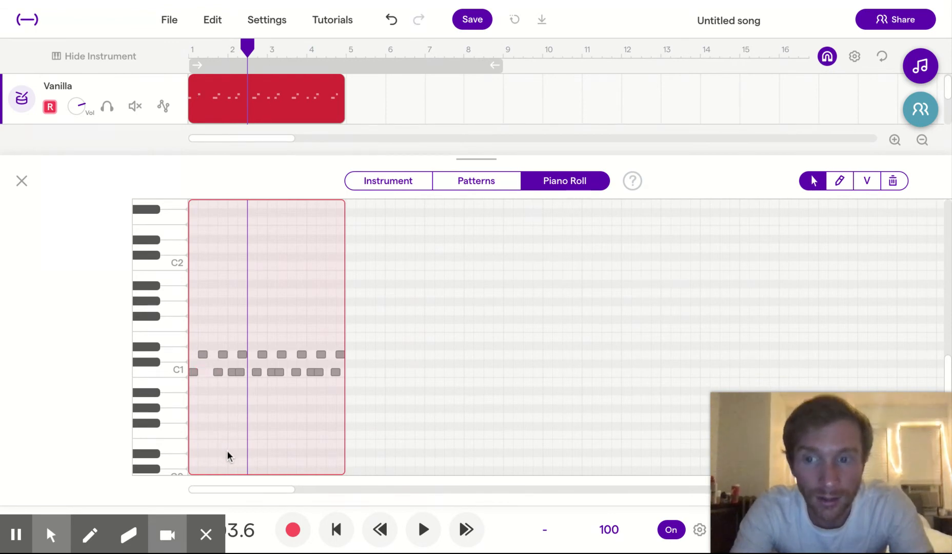
Play the edited beat from the start of the song, stop it, and place the playhead at the gap in bar 1's C1 row
left_click(189, 51)
key("space")
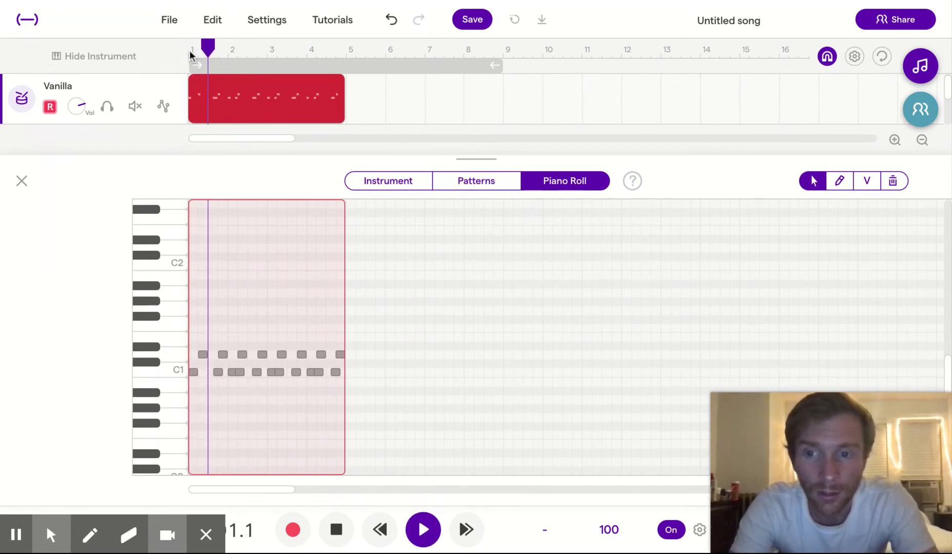
key("space")
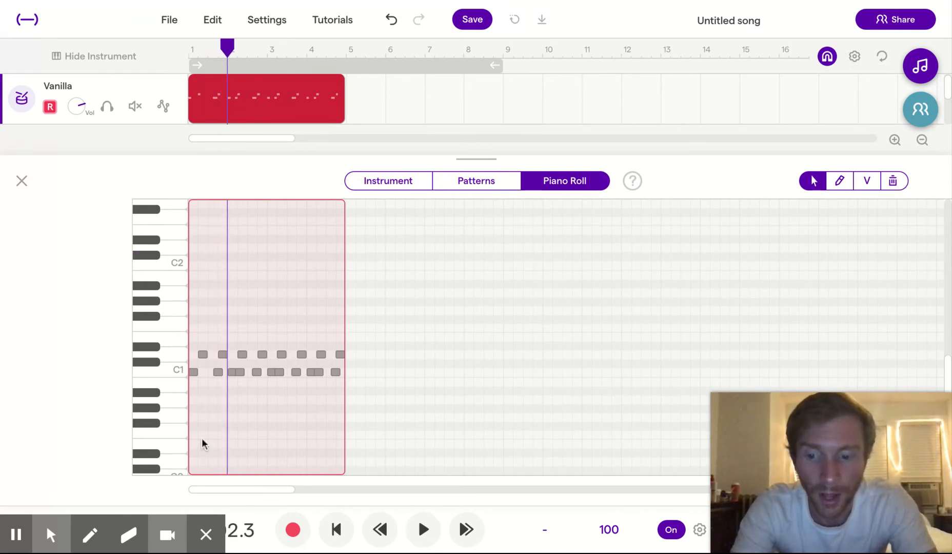
left_click(201, 376)
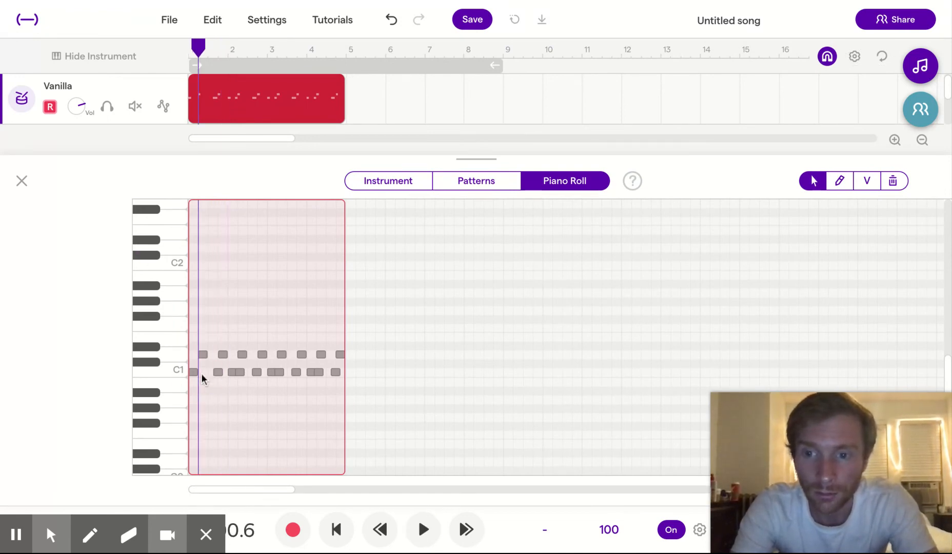
left_click(202, 375)
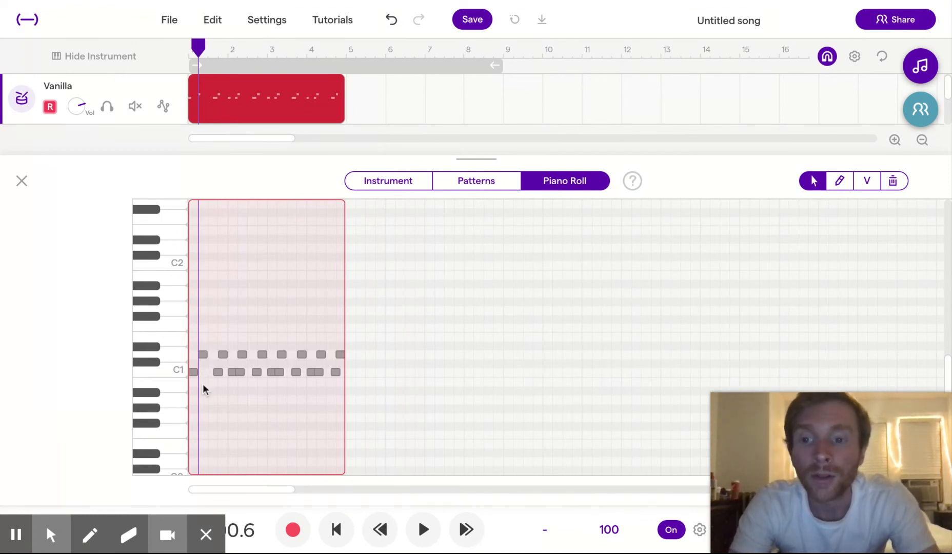
Move the second remaining C1 note in bar 1 earlier, directly below the bar's first upper-row note
left_click(218, 372)
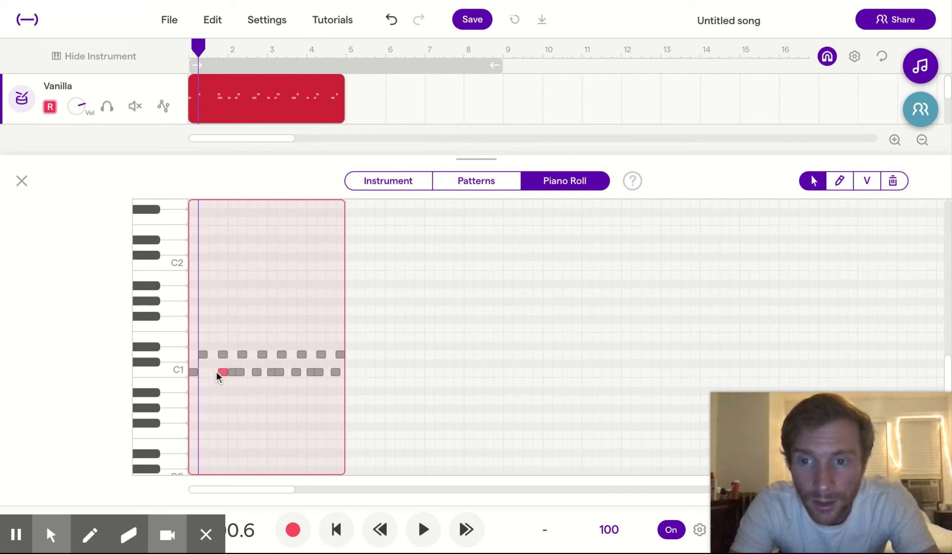
left_click(219, 371)
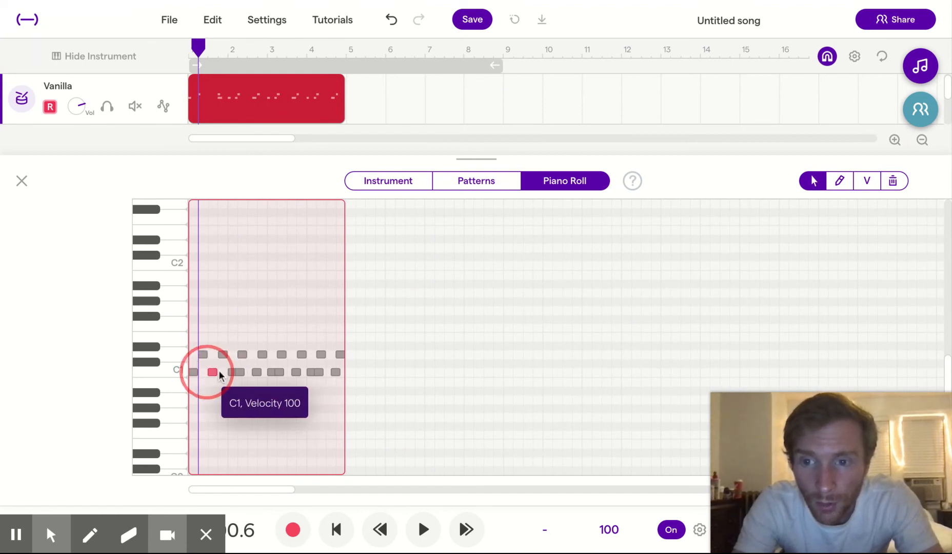
left_click_drag(219, 371, 199, 372)
Play the beat with the moved C1 note from the start of the song, stopping in bar 2
left_click(189, 49)
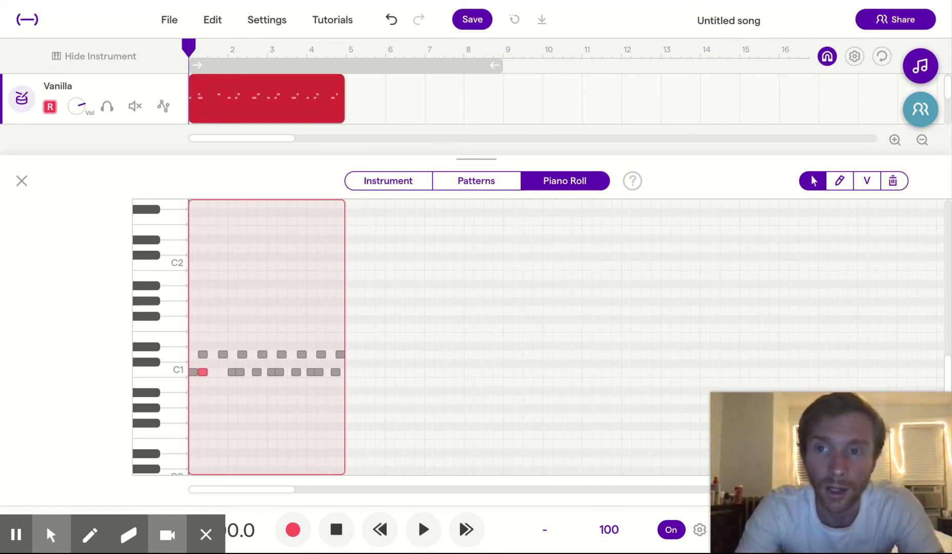
key("space")
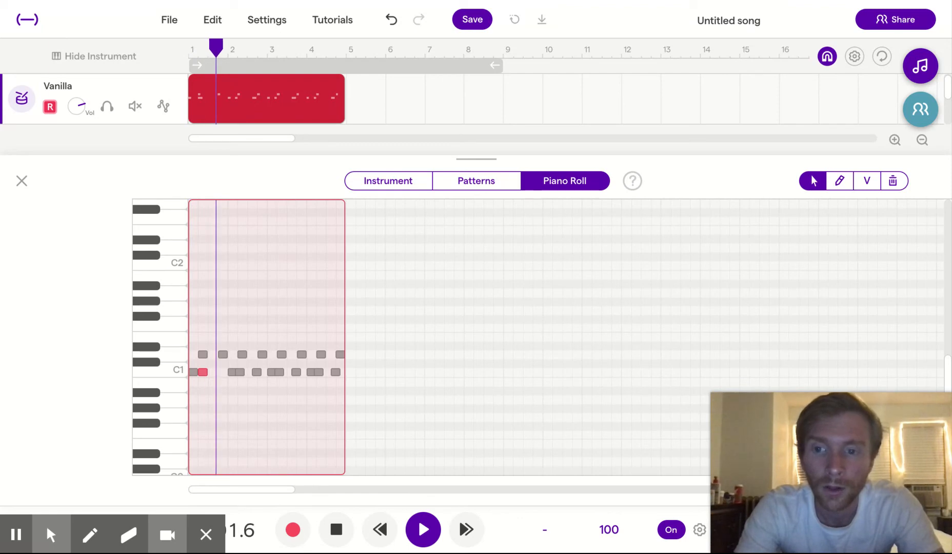
key("space")
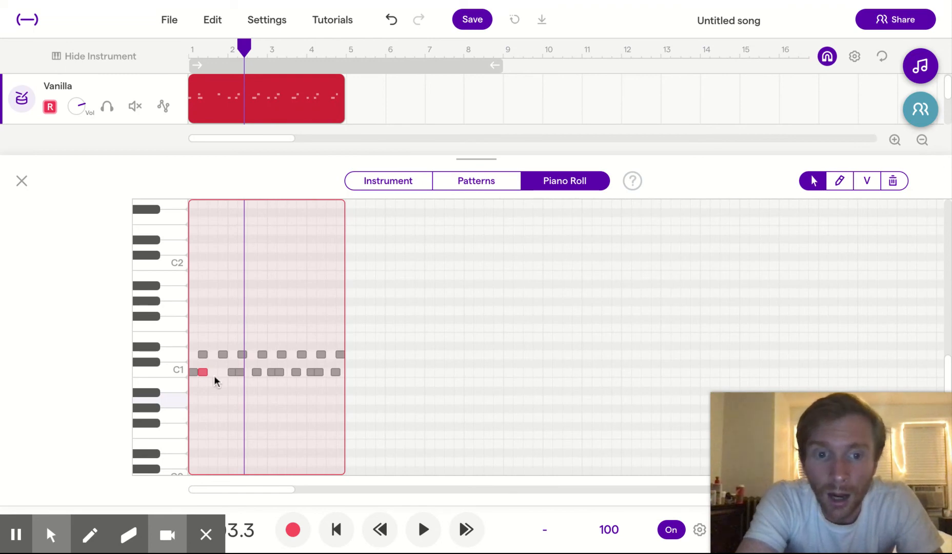
Trim the drum region to two bars, ending at the start of bar 3, and loop it out to just past bar 10
mouse_move(341, 113)
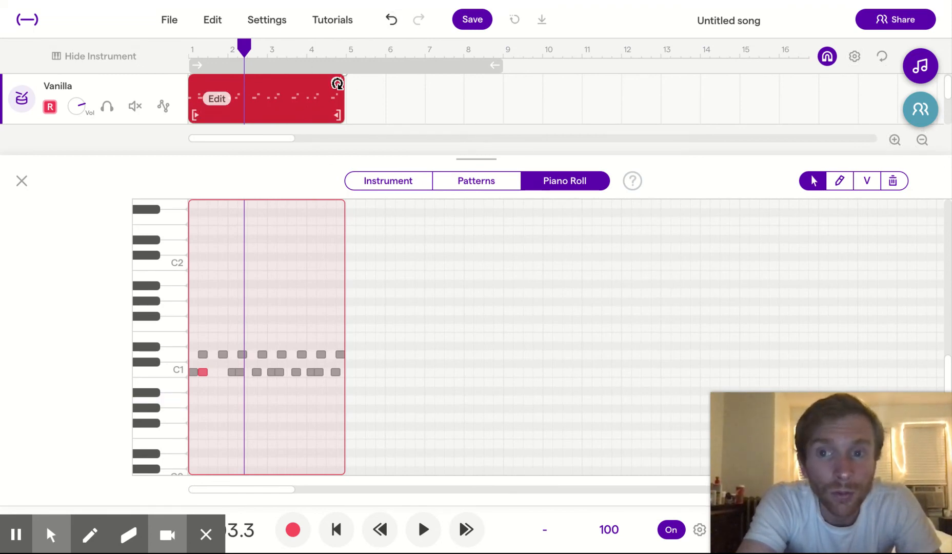
left_click_drag(341, 103, 263, 98)
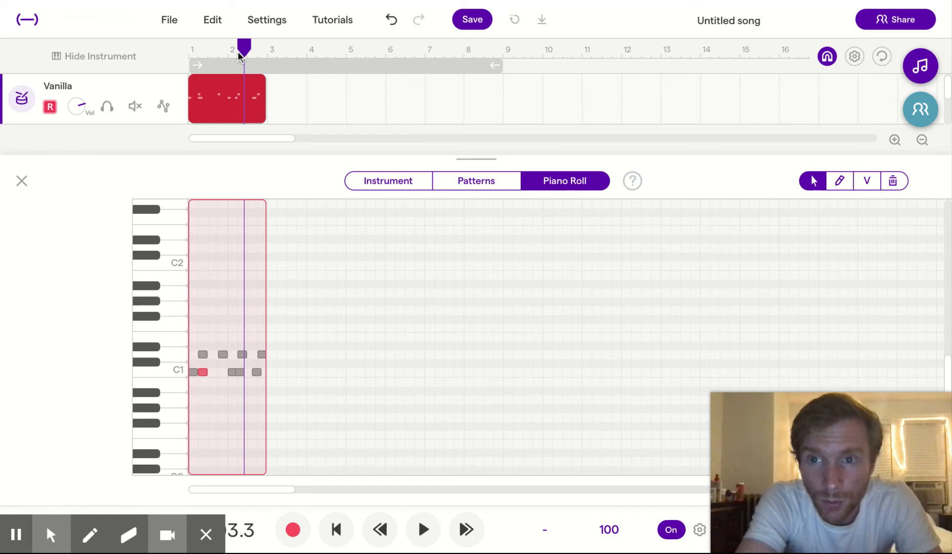
left_click_drag(259, 81, 547, 92)
Play the looped two-bar beat from the start of the song and stop it before bar 4
left_click(194, 54)
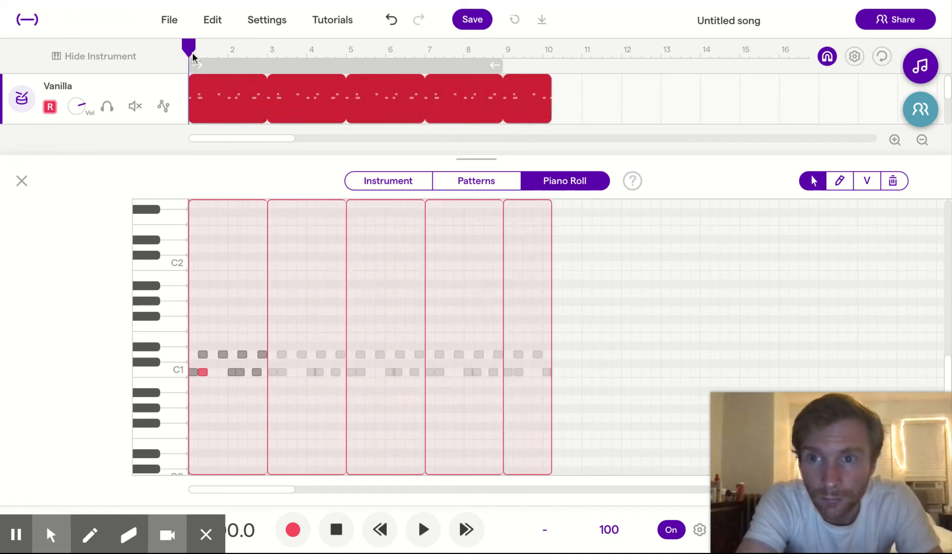
key("space")
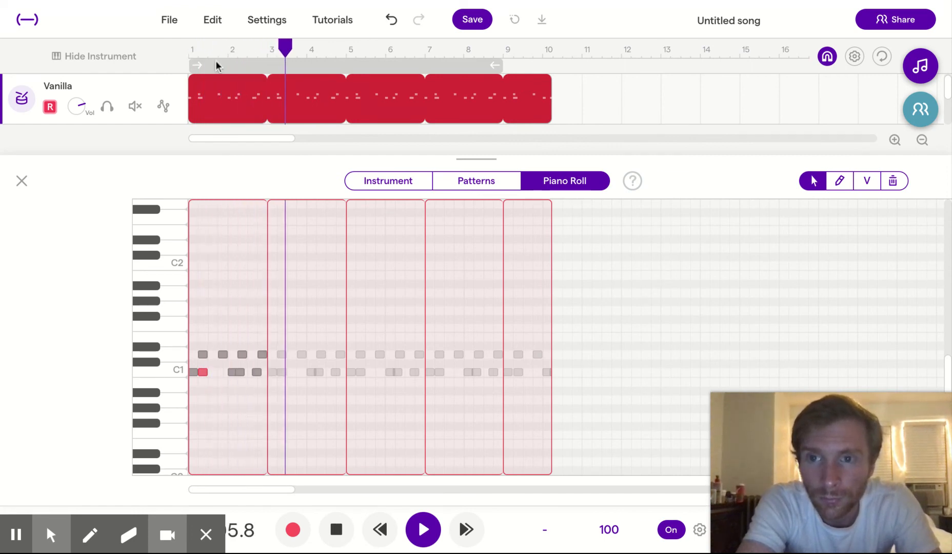
key("space")
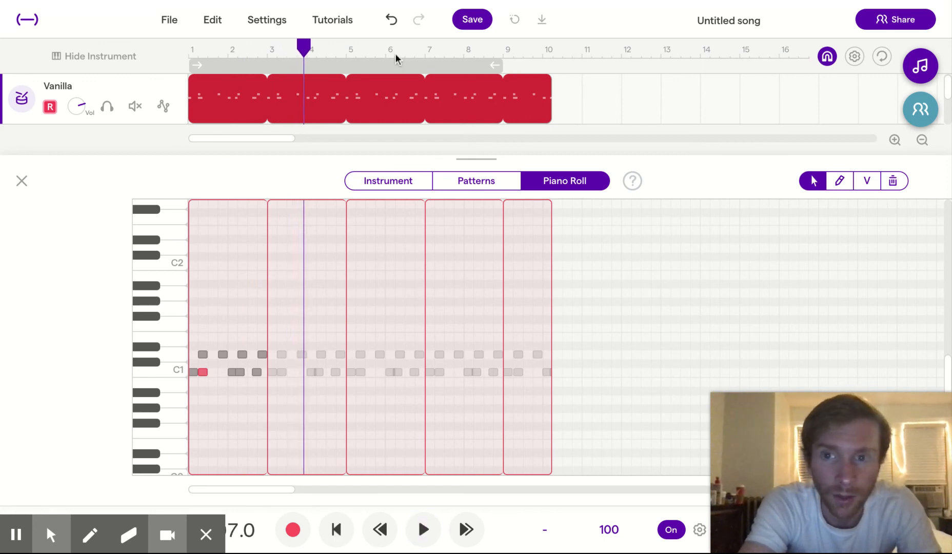
mouse_move(260, 88)
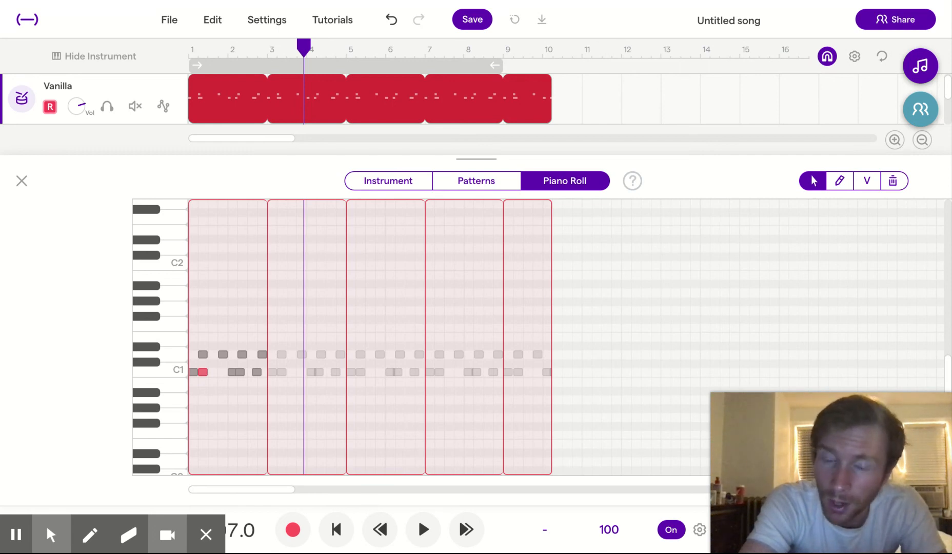
mouse_move(240, 101)
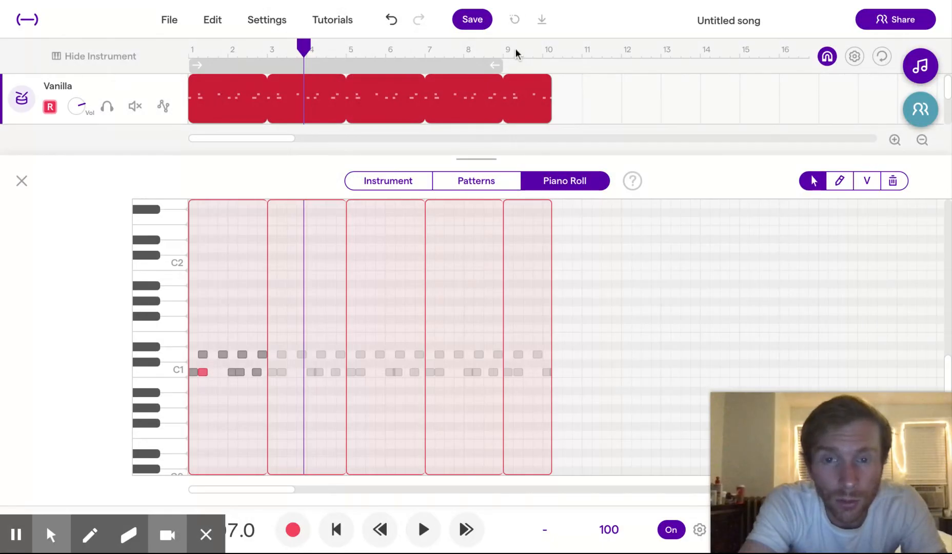
mouse_move(511, 112)
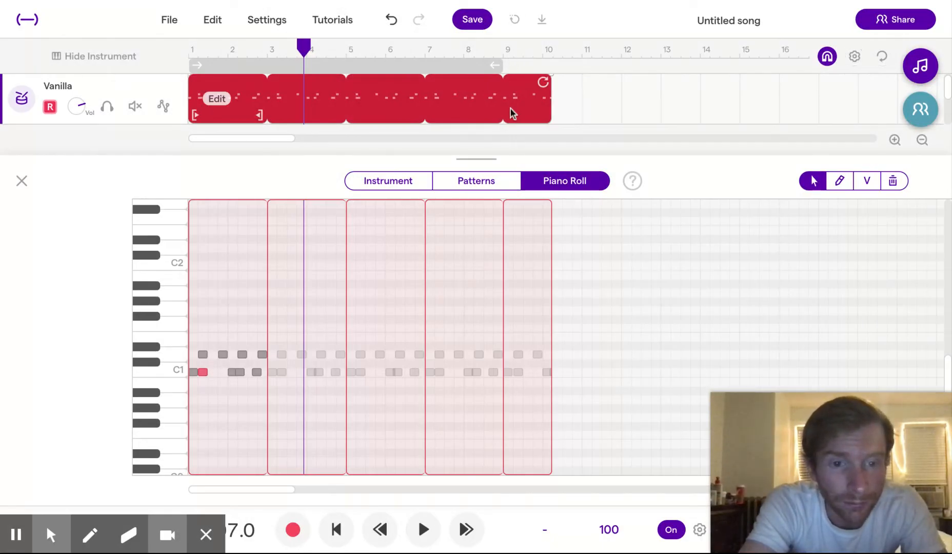